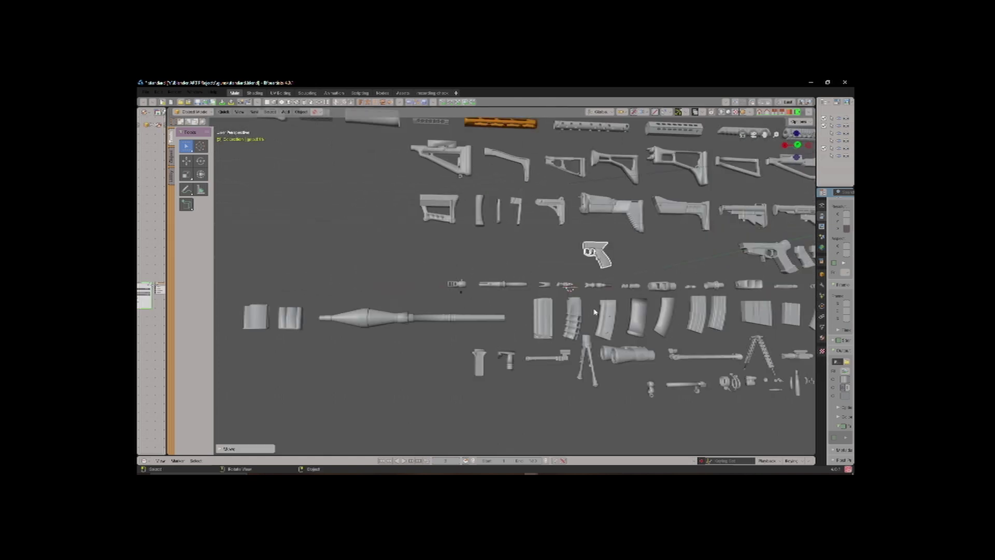
Go through the accessory rows below the magazines and delete the unwanted long attachments.
middle_drag(595, 312, 506, 314)
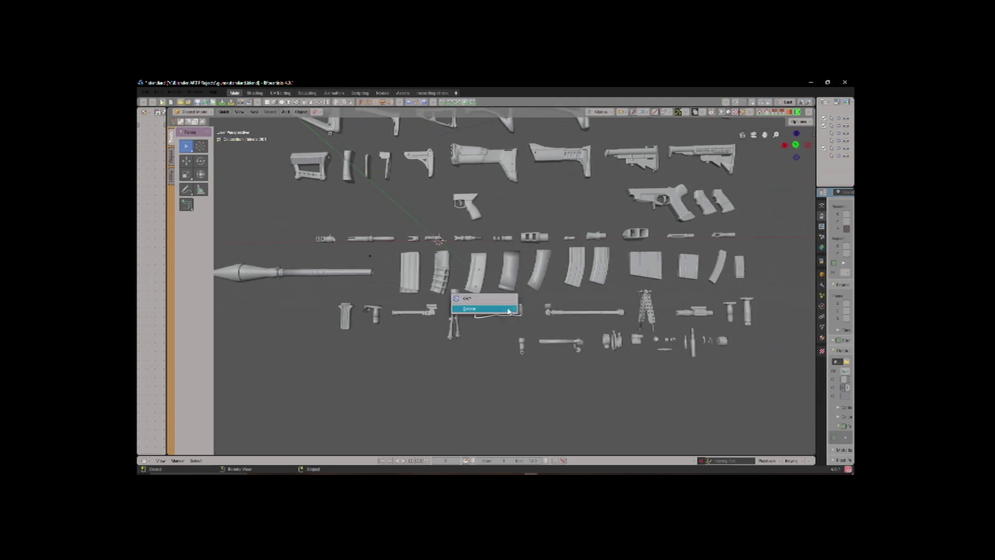
middle_drag(569, 314, 500, 310)
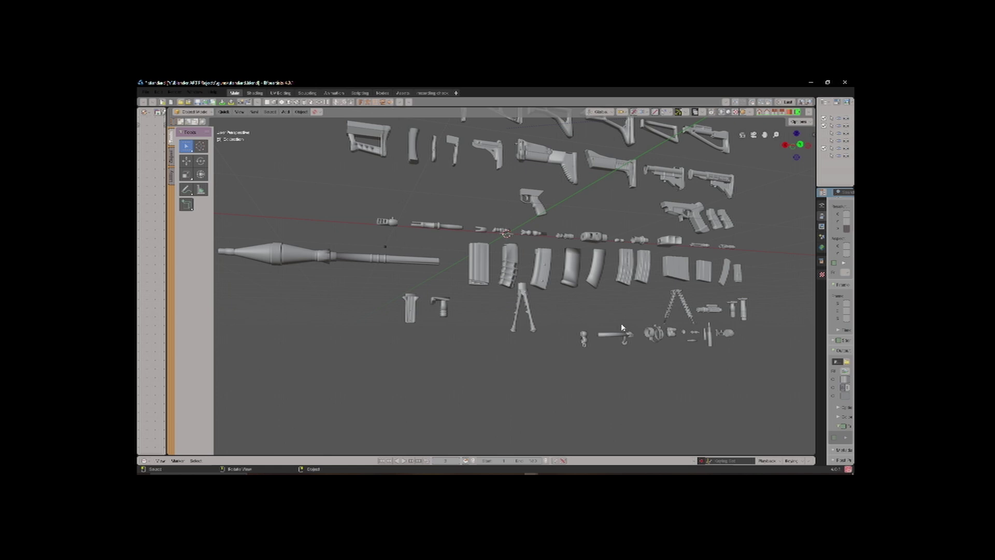
middle_drag(622, 328, 580, 328)
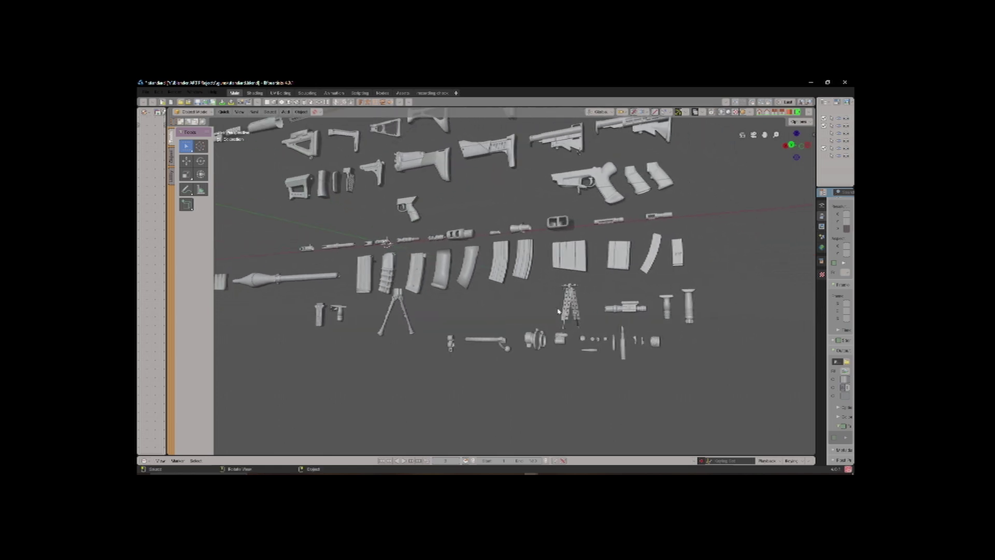
middle_drag(571, 305, 549, 269)
scroll(548, 268, up, 7)
scroll(547, 268, down, 2)
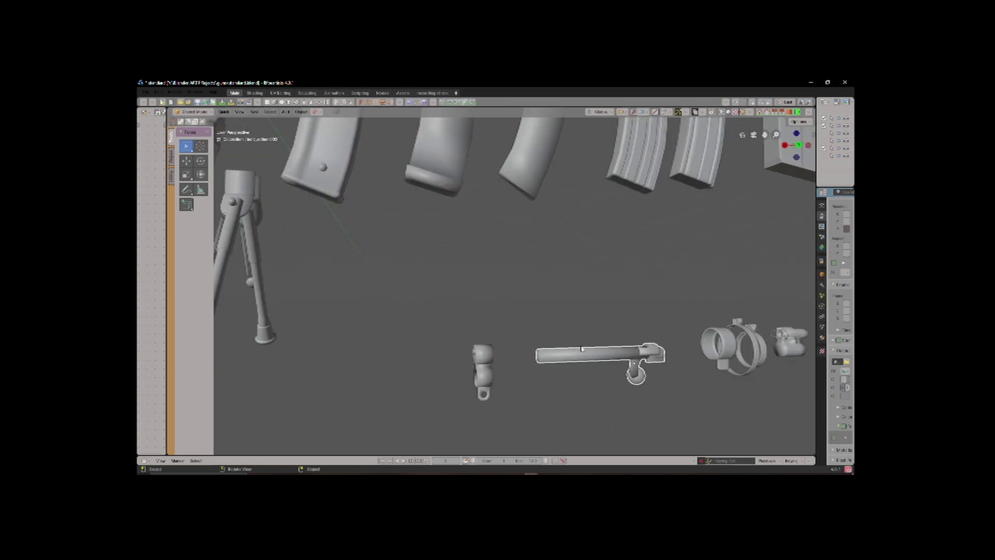
scroll(544, 314, down, 2)
middle_drag(533, 293, 430, 410)
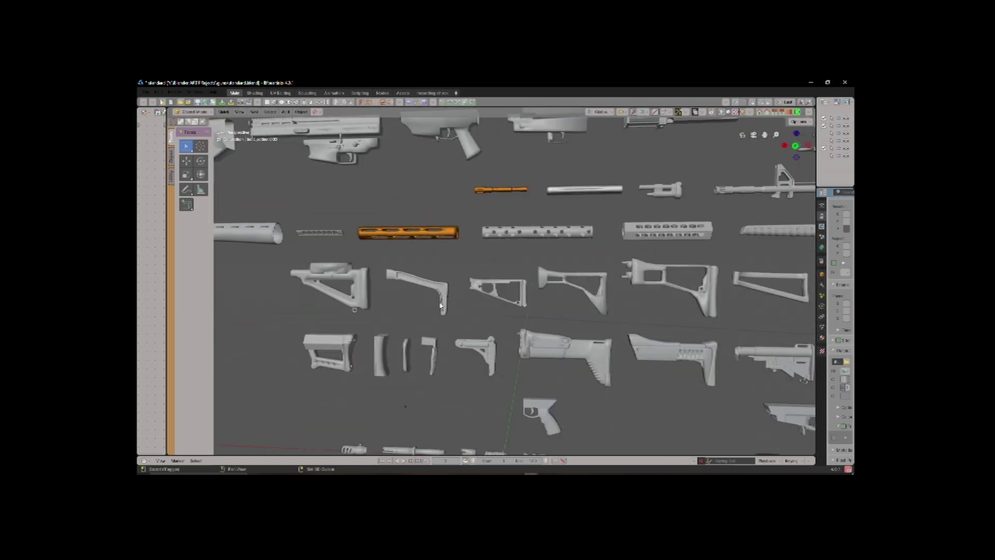
Move the chosen muzzle device next to the pistol grip.
scroll(586, 176, down, 2)
shift+middle_drag(585, 176, 549, 215)
shift+middle_drag(537, 271, 512, 179)
scroll(503, 363, up, 3)
shift+middle_drag(501, 414, 342, 284)
click(728, 298)
key(g)
middle_drag(728, 298, 729, 297)
click(730, 296)
Raise the small box magazine along the Z axis to bring it up toward the pistol grip.
scroll(511, 300, down, 4)
shift+middle_drag(554, 320, 461, 261)
click(719, 294)
key(g)
key(z)
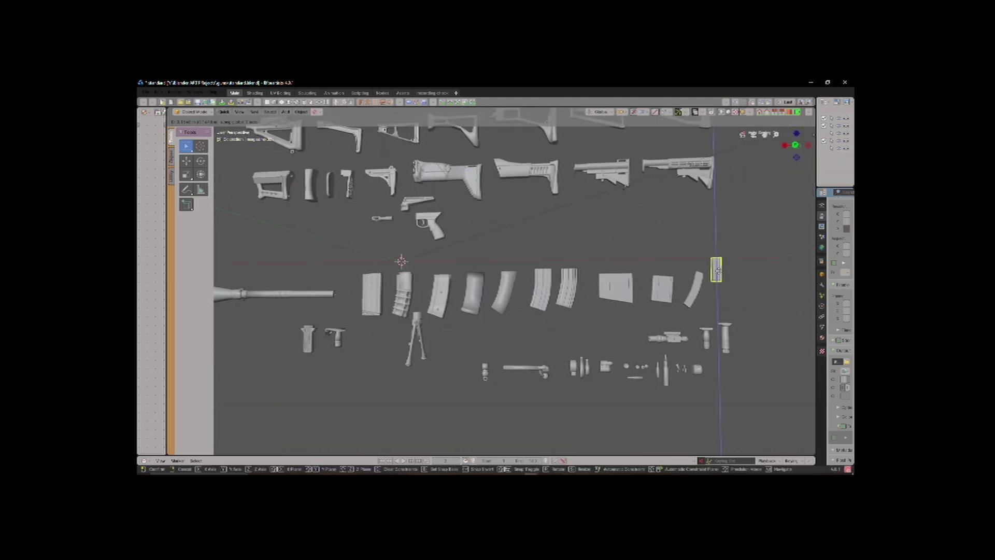
scroll(493, 280, up, 4)
Scale down the rocket and move it beside the pistol grip and muzzle device.
click(415, 368)
scroll(494, 294, down, 3)
shift+middle_drag(361, 330, 377, 324)
click(376, 323)
key(s)
key(g)
click(593, 251)
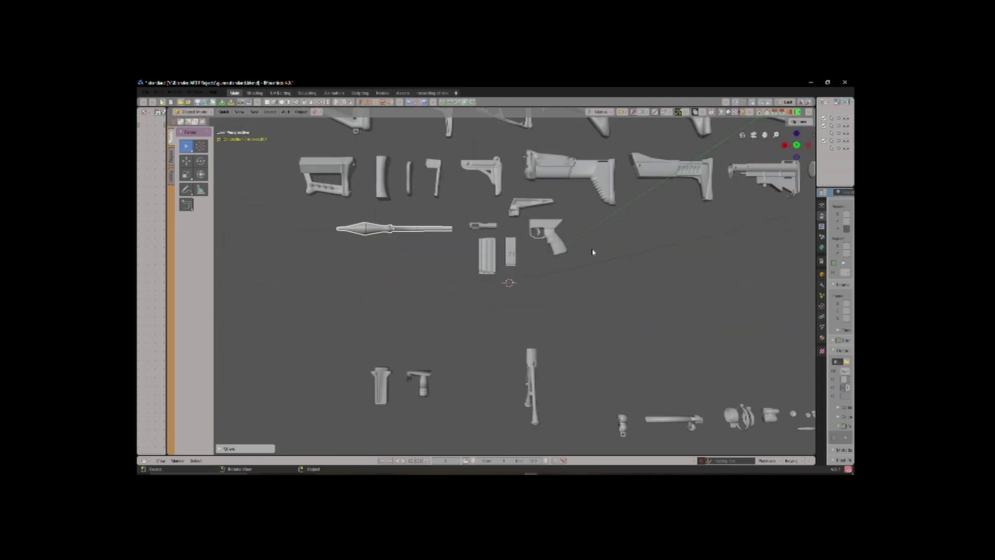
Delete the rows of stocks above the pistol grip, keeping the chosen parts grouped around it.
scroll(377, 260, down, 3)
shift+middle_drag(486, 253, 491, 265)
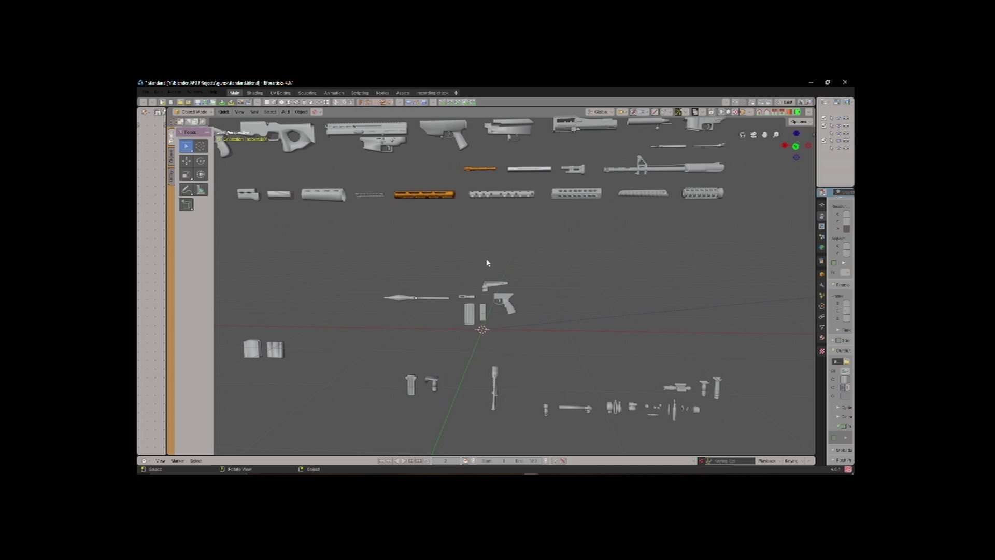
scroll(488, 267, up, 8)
shift+middle_drag(493, 259, 506, 254)
scroll(518, 254, down, 5)
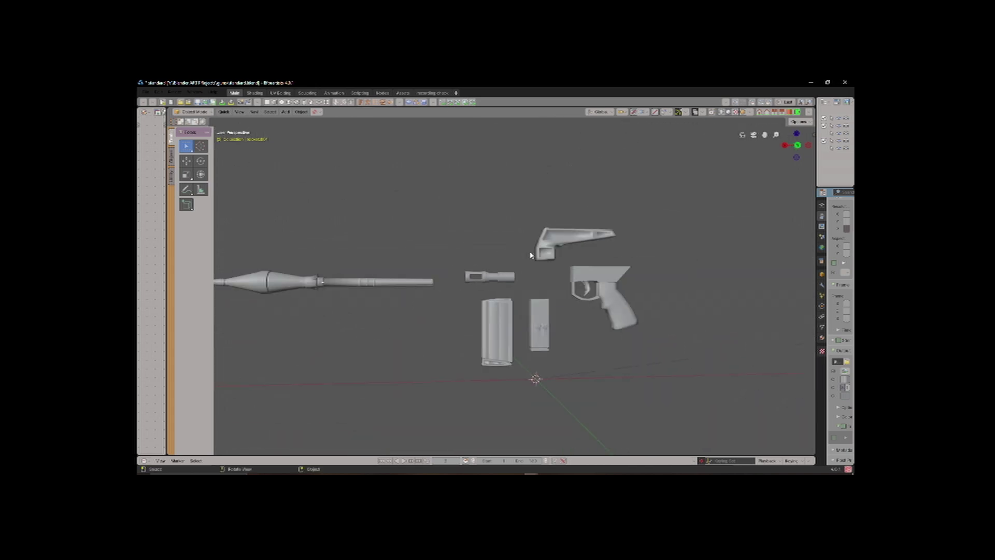
scroll(530, 255, down, 6)
scroll(403, 285, up, 3)
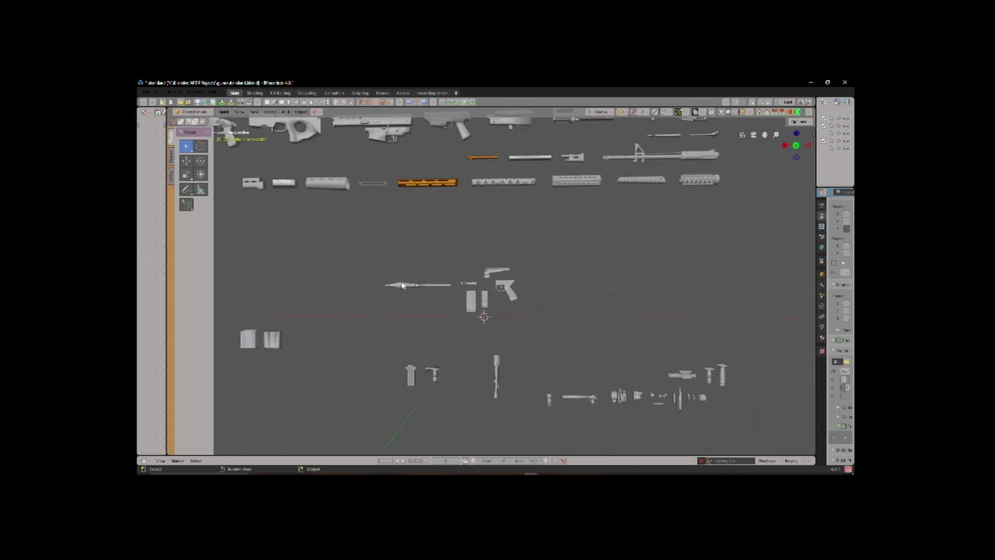
Move the pair of wide box magazines along the X axis to above the two foregrips.
shift+middle_drag(356, 312, 482, 280)
key(g)
key(y)
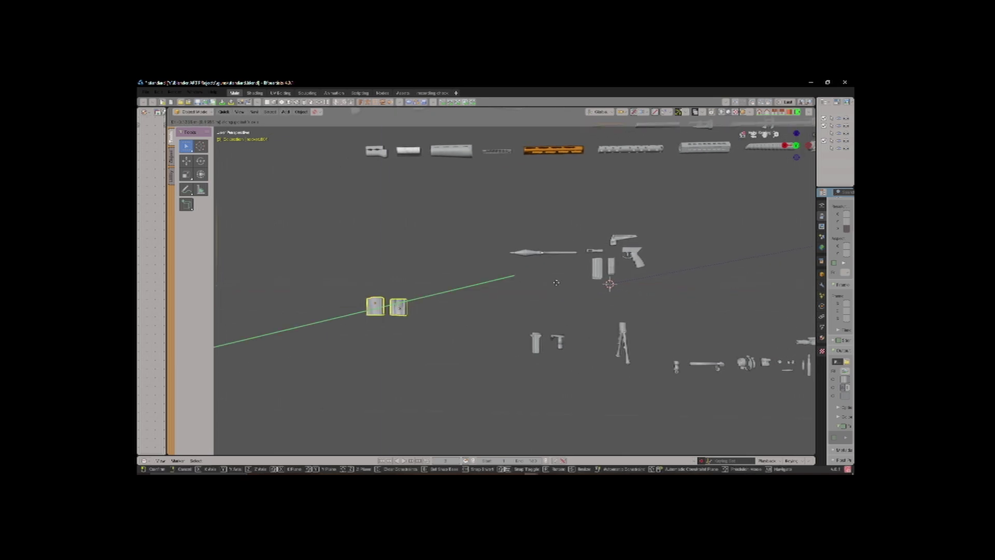
right_click(533, 302)
key(g)
key(x)
click(654, 298)
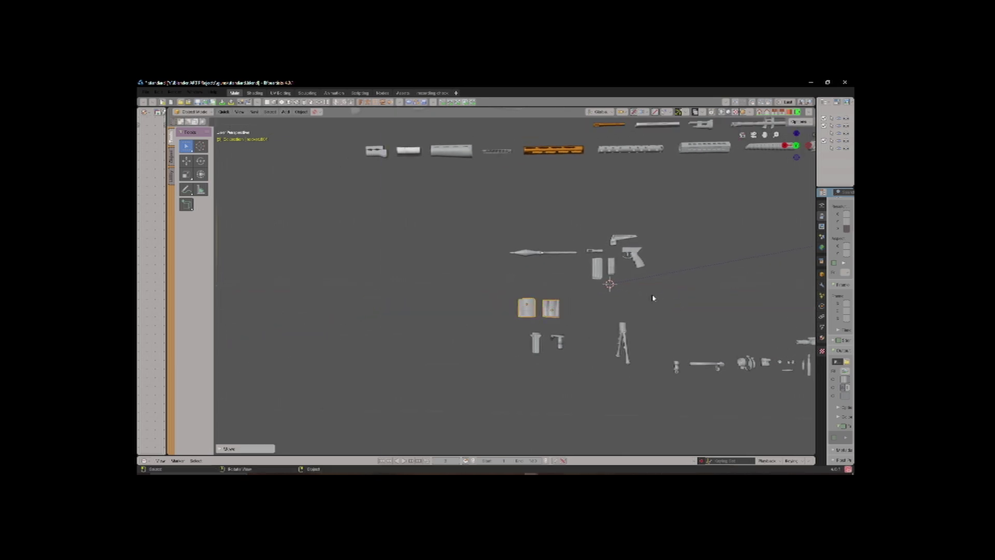
Move the rear body piece along the X axis so it sits on top of the pistol grip.
click(432, 93)
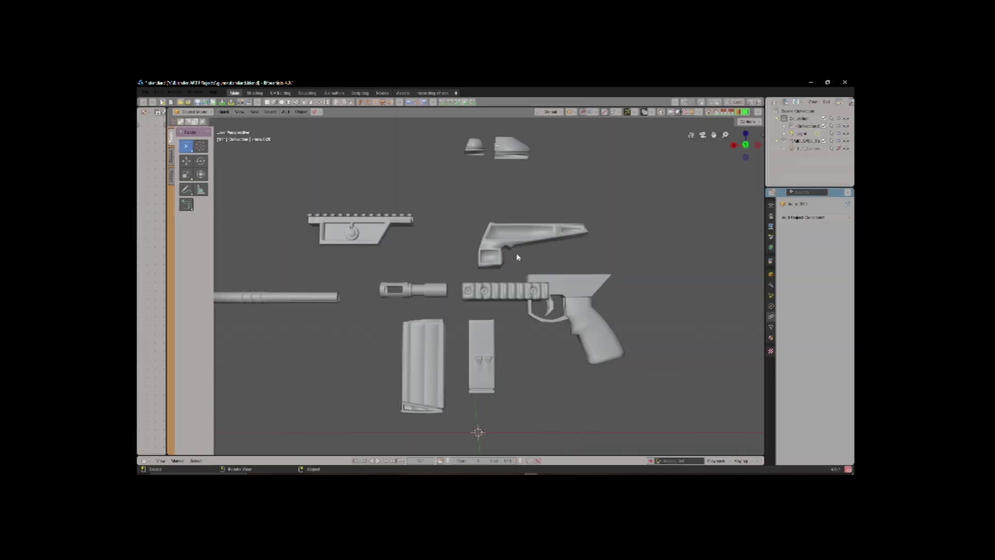
mouse_move(517, 255)
middle_down()
mouse_move(545, 267)
mouse_move(510, 268)
middle_up()
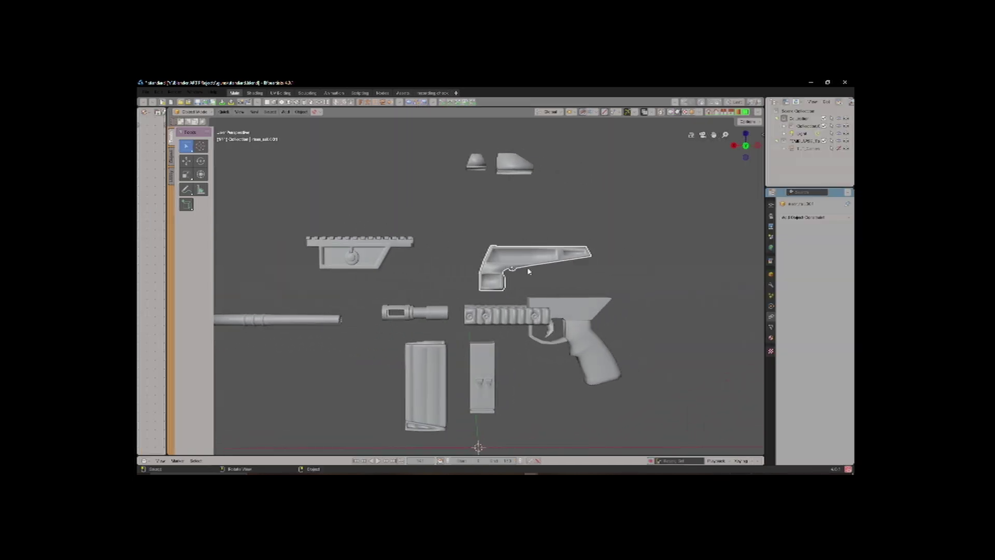
key(g)
key(x)
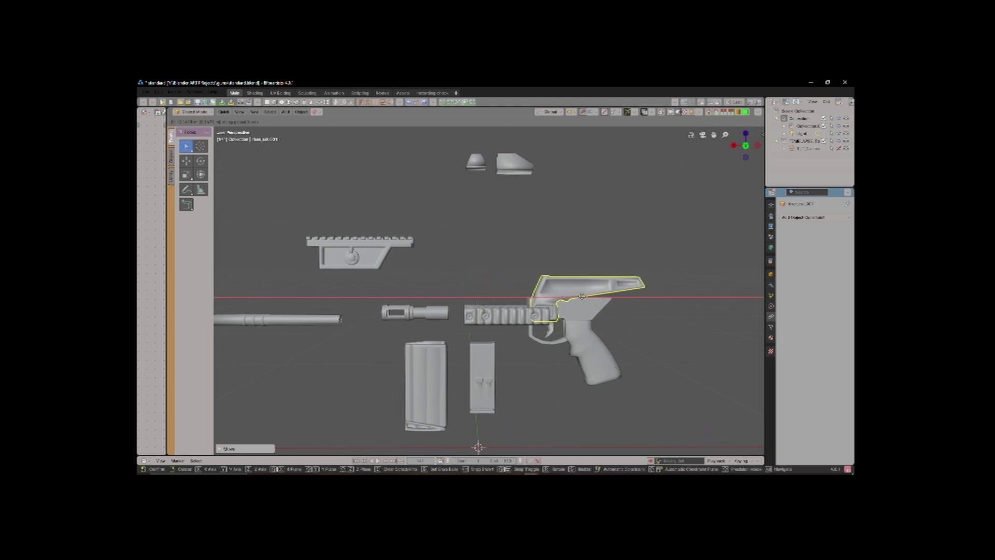
click(576, 296)
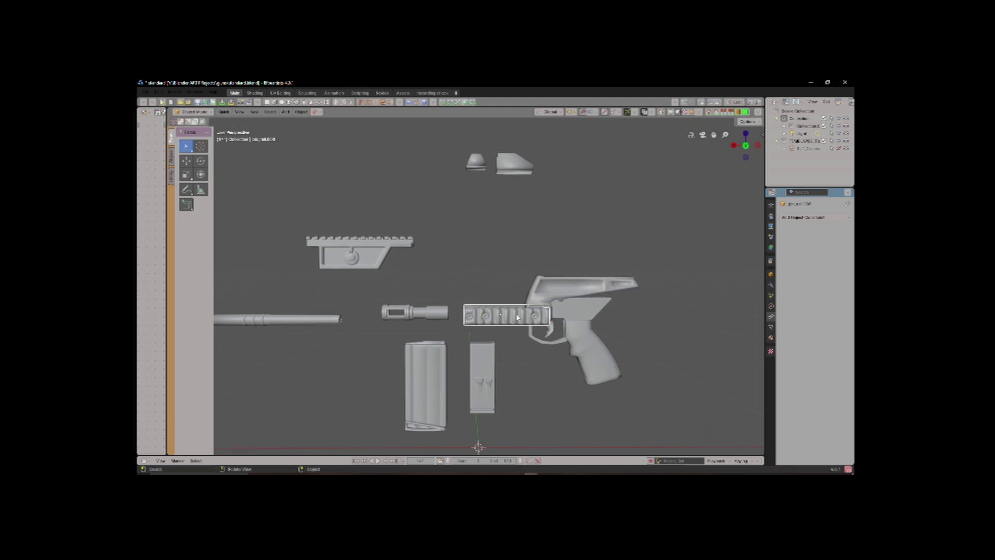
Slide the long top rail with its bracket along the X axis until it is above the side rail.
middle_drag(517, 317, 540, 274)
key(g)
key(x)
click(502, 298)
key(g)
key(x)
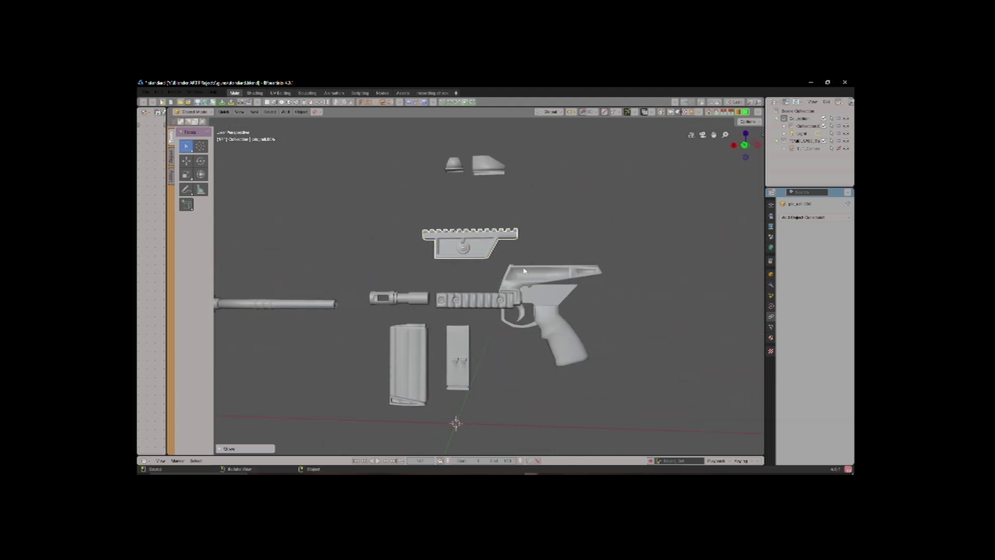
Lower the top rail along the Z axis to meet the side rail in front of the rear body.
key(z)
middle_drag(526, 310, 521, 290)
key(g)
key(z)
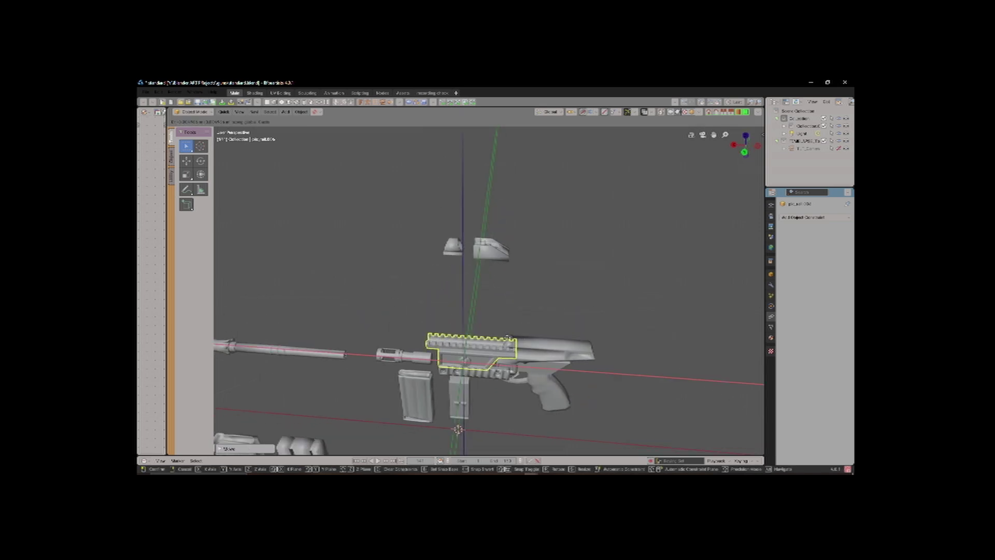
click(499, 337)
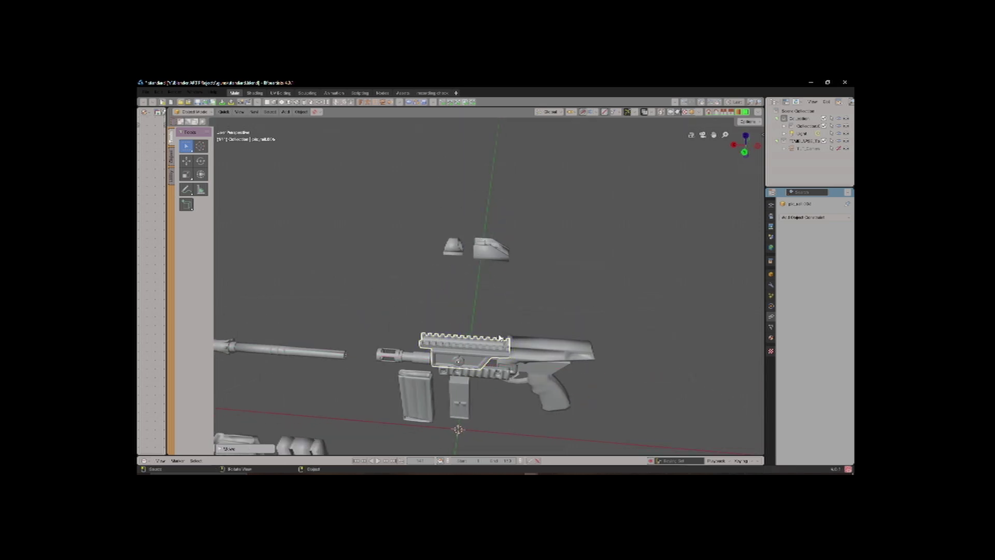
Center the top rail between the side rails along the Y axis.
key(KP_Decimal)
click(534, 200)
scroll(489, 261, down, 1)
middle_drag(489, 261, 575, 258)
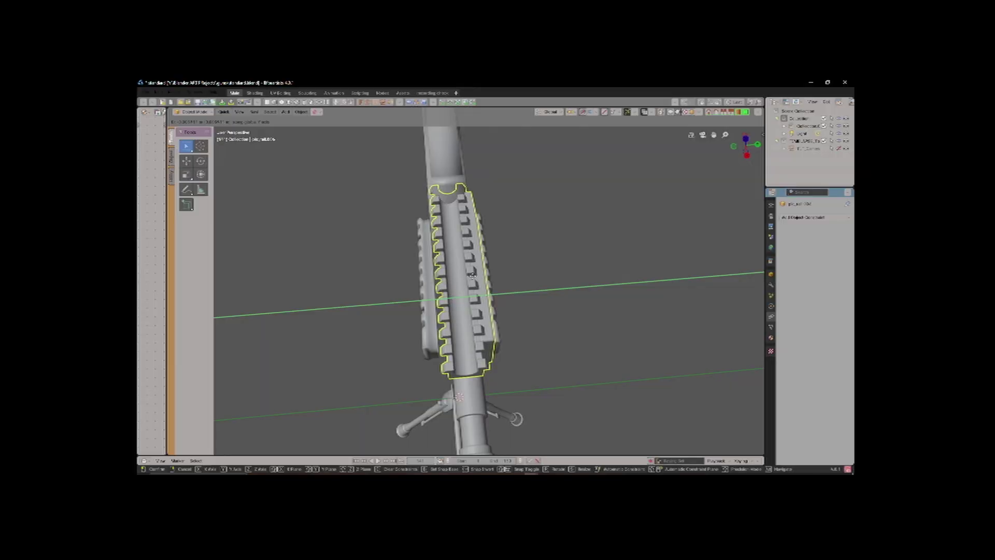
click(472, 274)
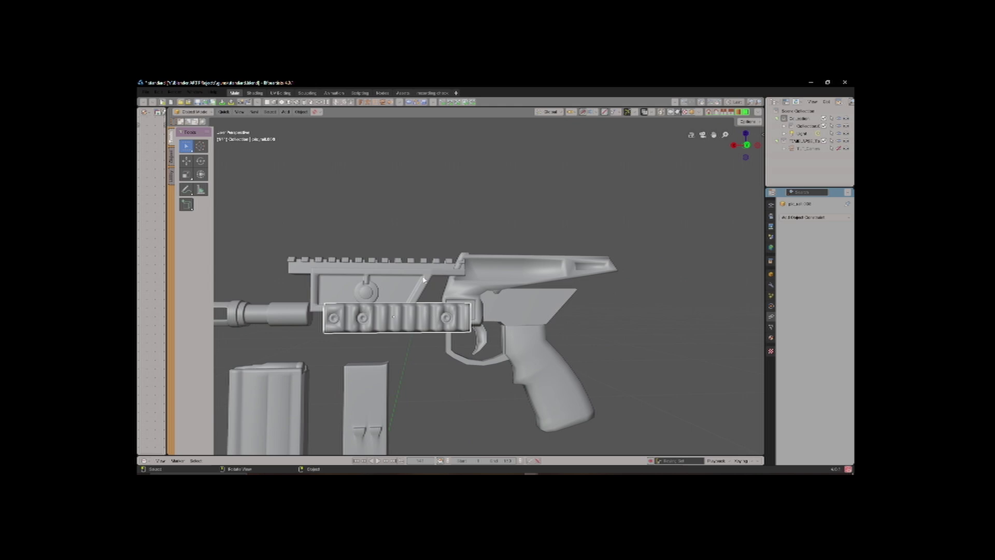
Adjust the top rail along the X and Z axes against the rear body, leaving nothing selected.
click(424, 280)
key(g)
key(x)
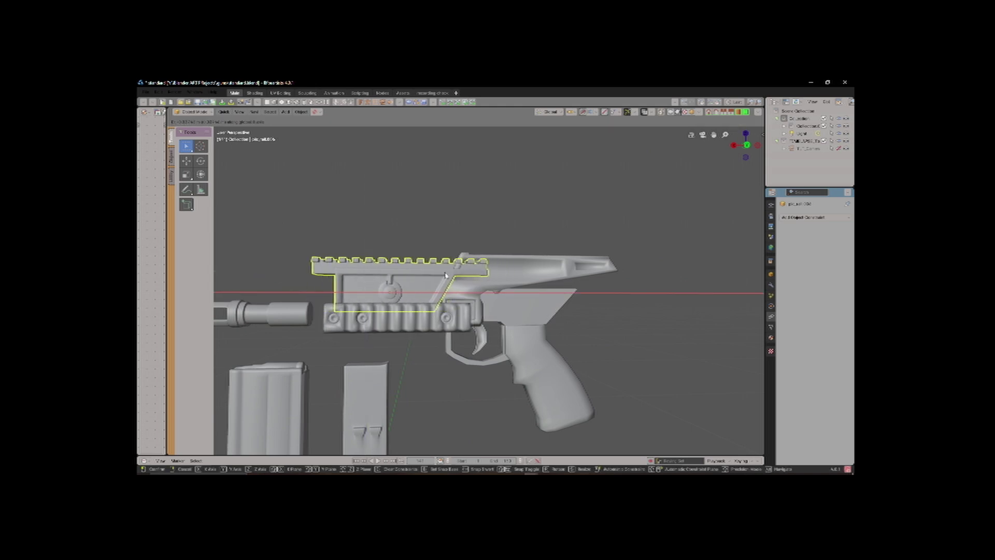
key(z)
middle_drag(452, 254, 497, 286)
key(g)
key(x)
click(473, 257)
key(alt+a)
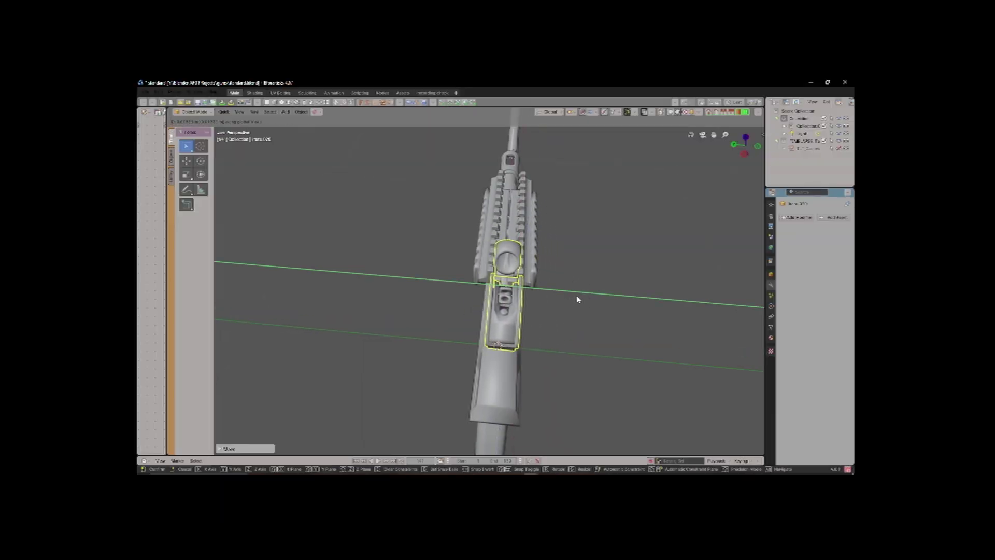
Align the two sight pieces with the gun's centerline along the Y axis.
middle_drag(496, 321, 586, 274)
scroll(602, 289, up, 2)
scroll(562, 267, down, 4)
click(562, 265)
click(562, 318)
key(g)
key(y)
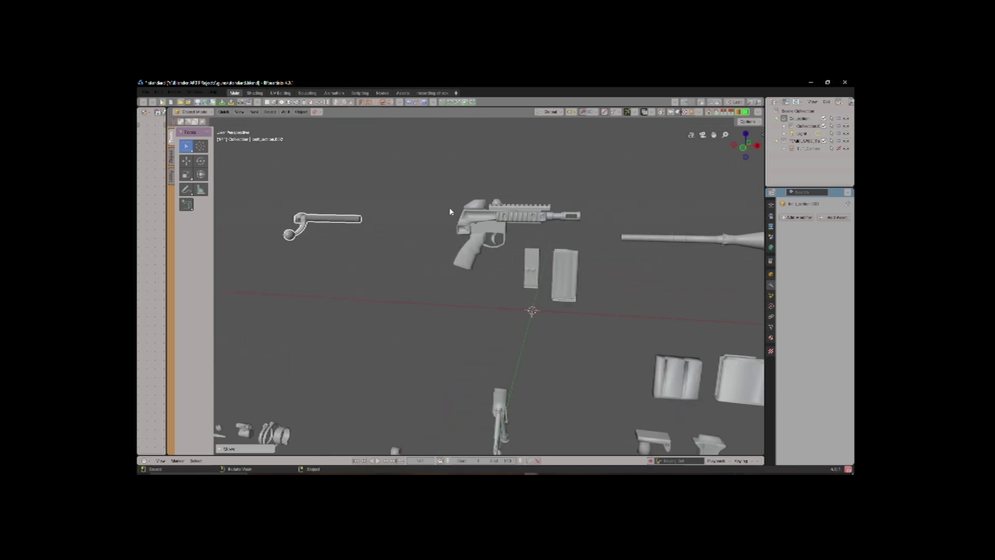
Move the bolt with its ball handle along the X and Z axes into the rear body.
key(g)
key(x)
middle_drag(578, 198, 560, 308)
scroll(510, 269, up, 3)
scroll(509, 270, up, 1)
key(g)
key(z)
click(508, 247)
scroll(570, 308, up, 5)
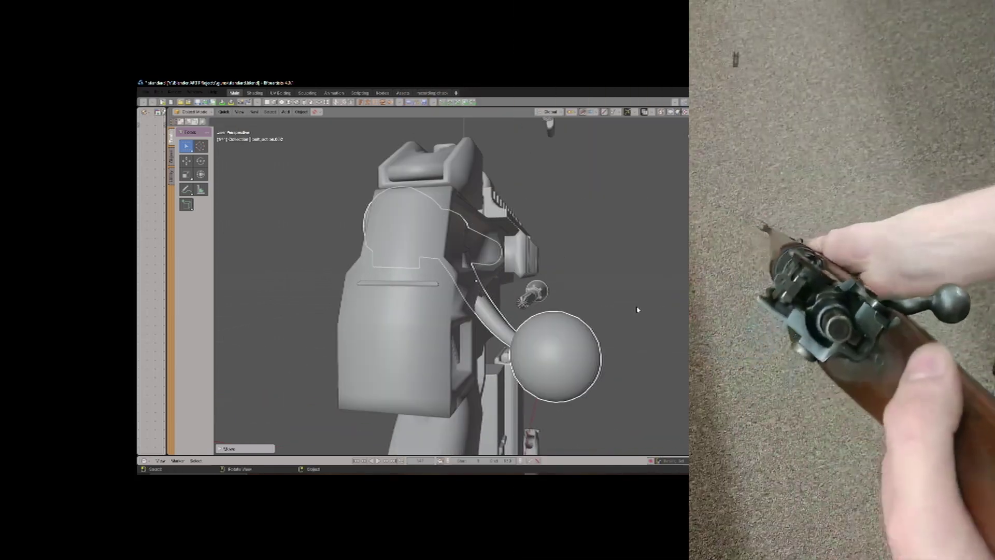
Close the Steam window and fine-tune the bolt's position inside the rear body.
right_click(324, 474)
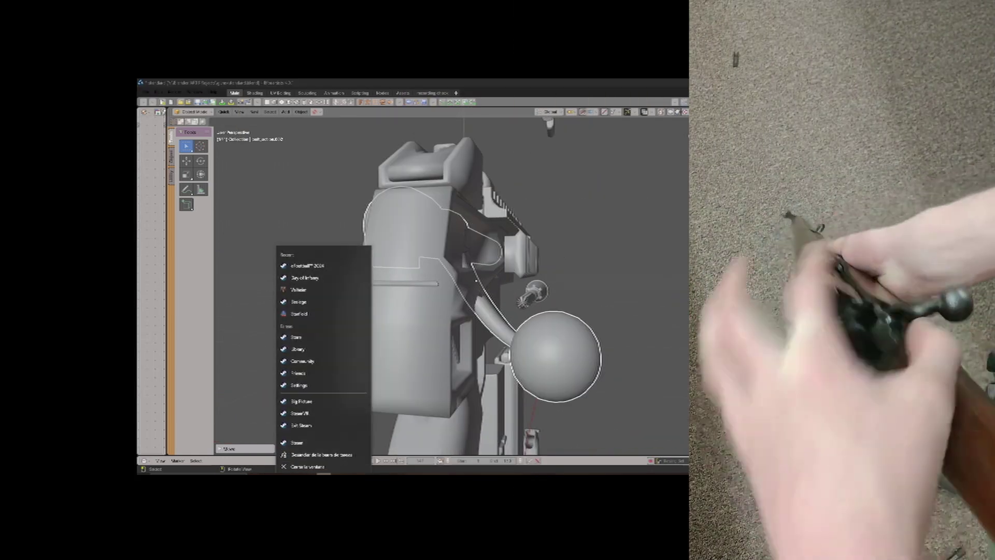
click(317, 467)
middle_drag(476, 334, 462, 336)
key(g)
mouse_move(462, 336)
middle_down()
mouse_move(487, 338)
mouse_move(456, 317)
middle_up()
click(500, 338)
scroll(500, 337, down, 5)
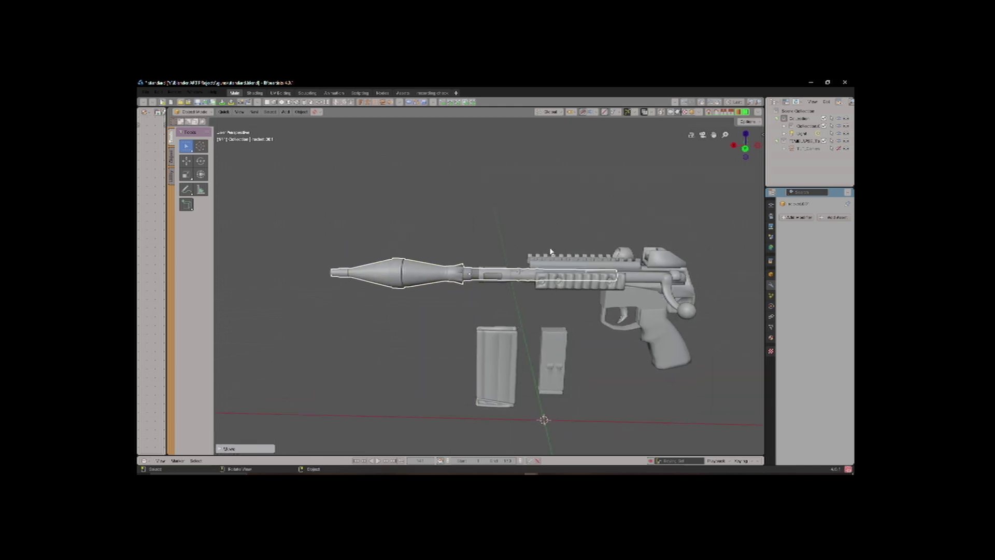
Scale the rocket to fit the muzzle device and slide it along the X axis into the barrel.
scroll(553, 223, up, 5)
key(g)
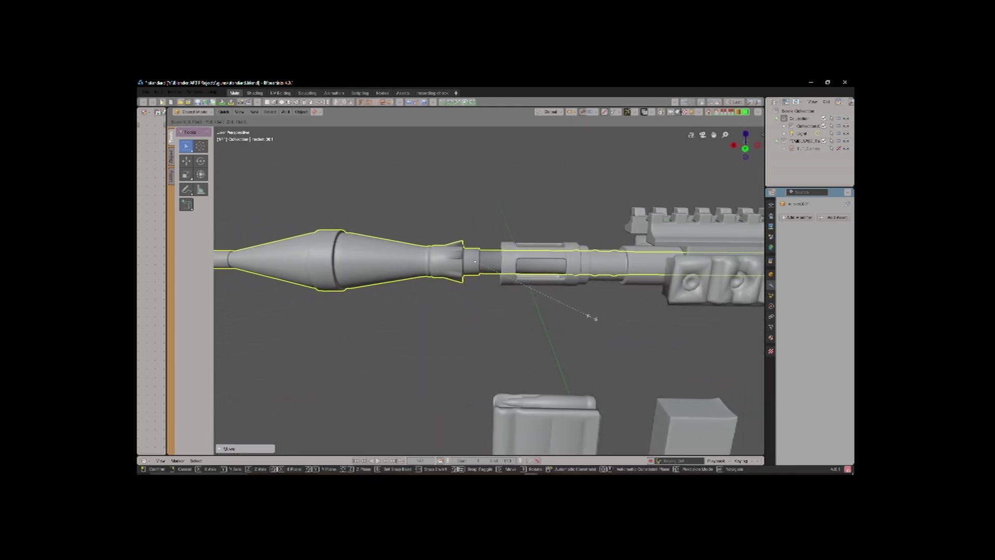
click(592, 316)
middle_drag(552, 276, 549, 299)
key(g)
key(x)
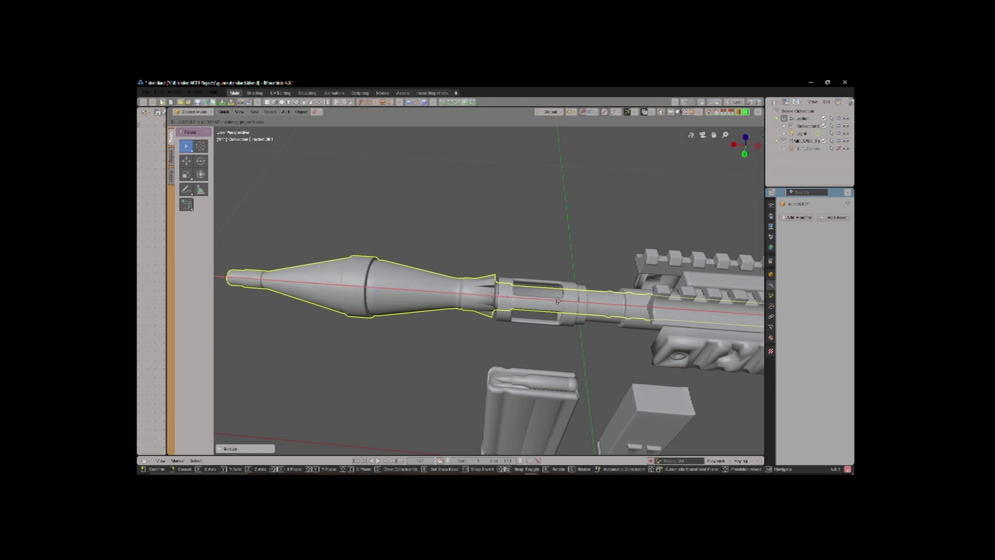
scroll(589, 229, down, 5)
Place the large magazine beneath the side rails and slide it along the X axis up to the trigger guard.
middle_drag(591, 229, 502, 258)
scroll(502, 257, down, 8)
scroll(503, 259, up, 2)
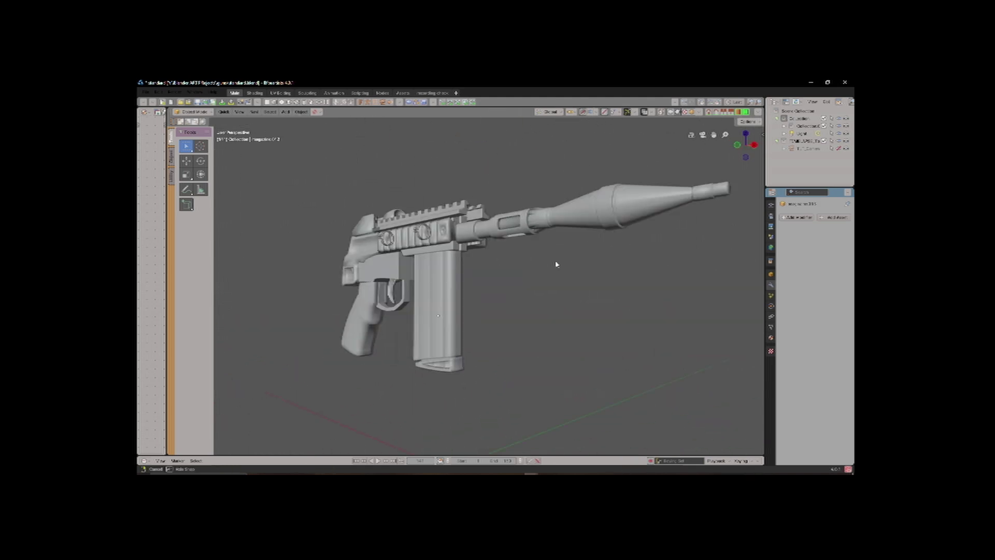
middle_drag(557, 265, 581, 272)
scroll(540, 272, up, 5)
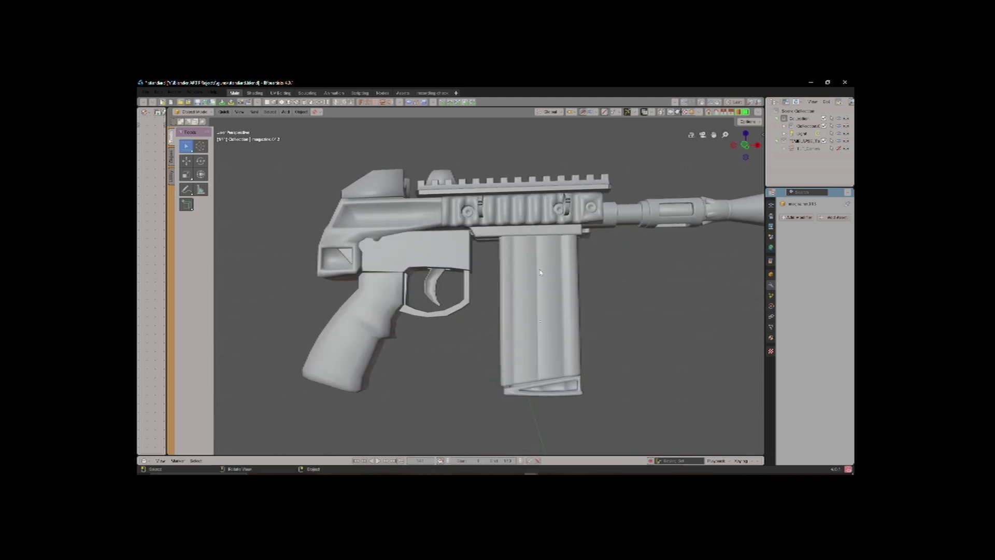
scroll(540, 272, up, 2)
click(540, 272)
key(g)
key(x)
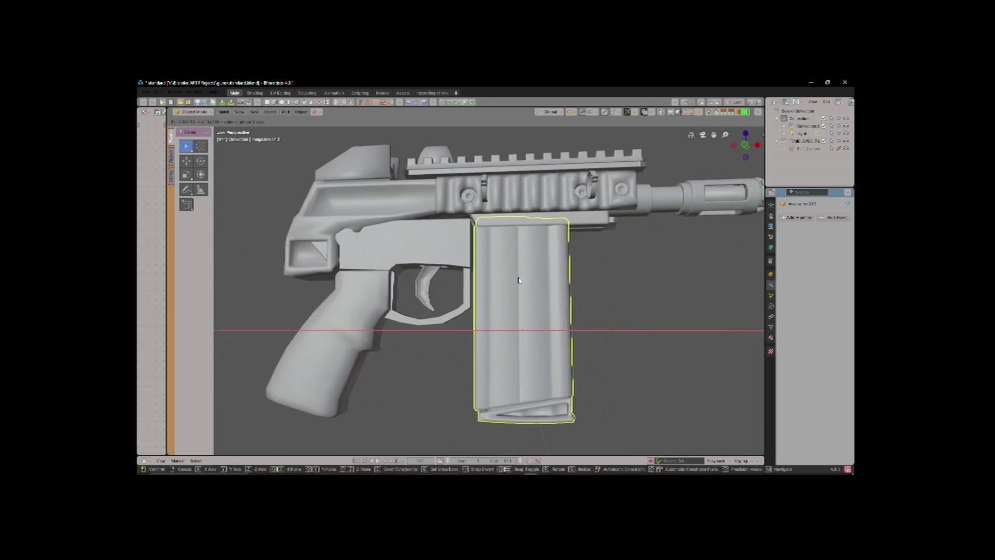
click(582, 266)
Mount the magazine sideways on the gun and slide the side rail along the X axis above the trigger guard.
scroll(582, 266, down, 5)
middle_drag(583, 266, 487, 254)
scroll(519, 291, up, 3)
scroll(447, 293, up, 4)
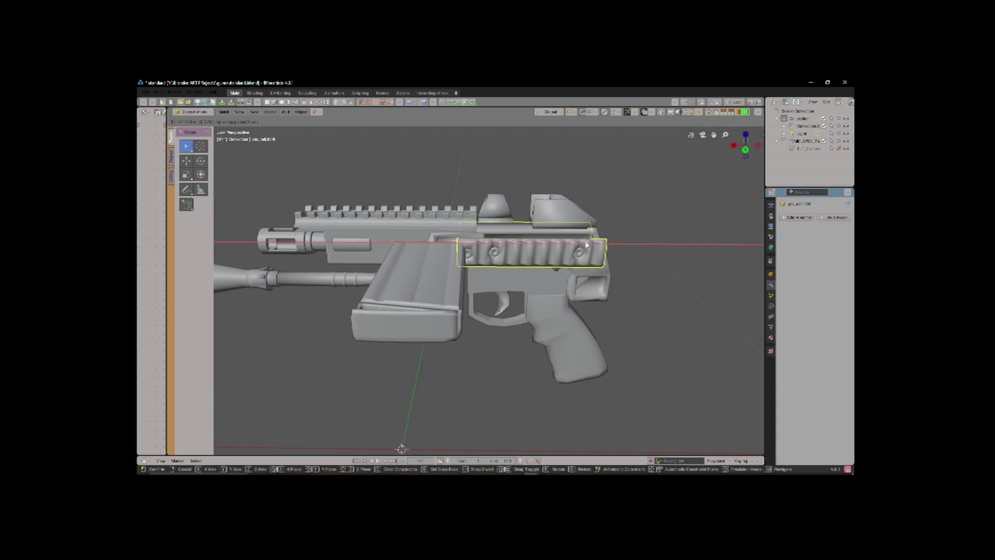
middle_drag(625, 202, 647, 211)
Reposition the sideways magazine against the body in front of the side rail.
click(487, 272)
middle_drag(487, 271, 498, 294)
key(g)
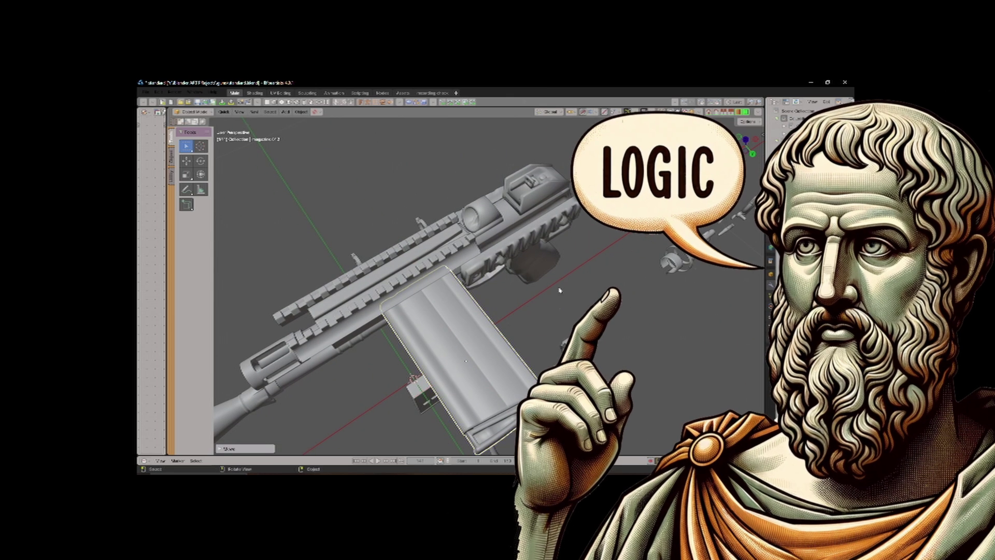
middle_drag(617, 288, 590, 265)
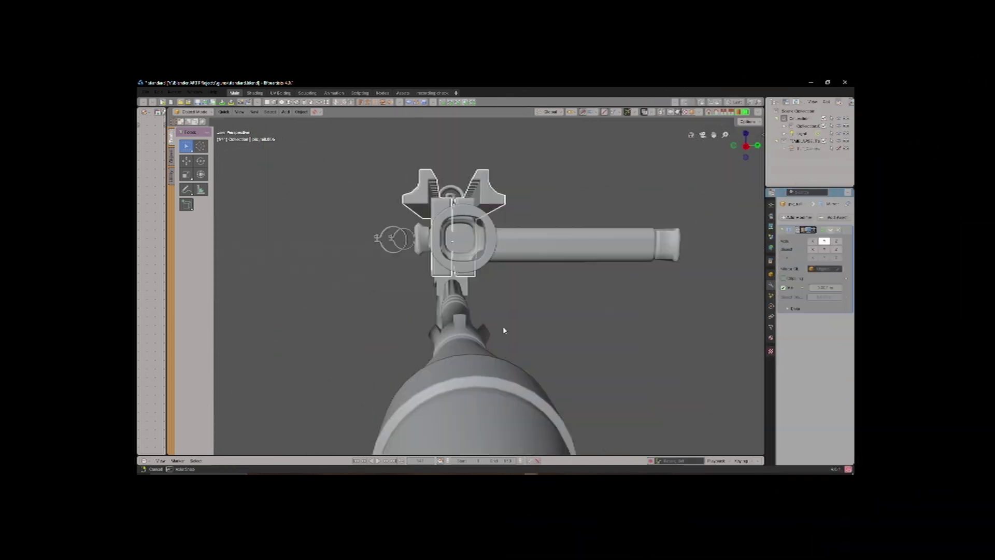
middle_drag(501, 329, 560, 273)
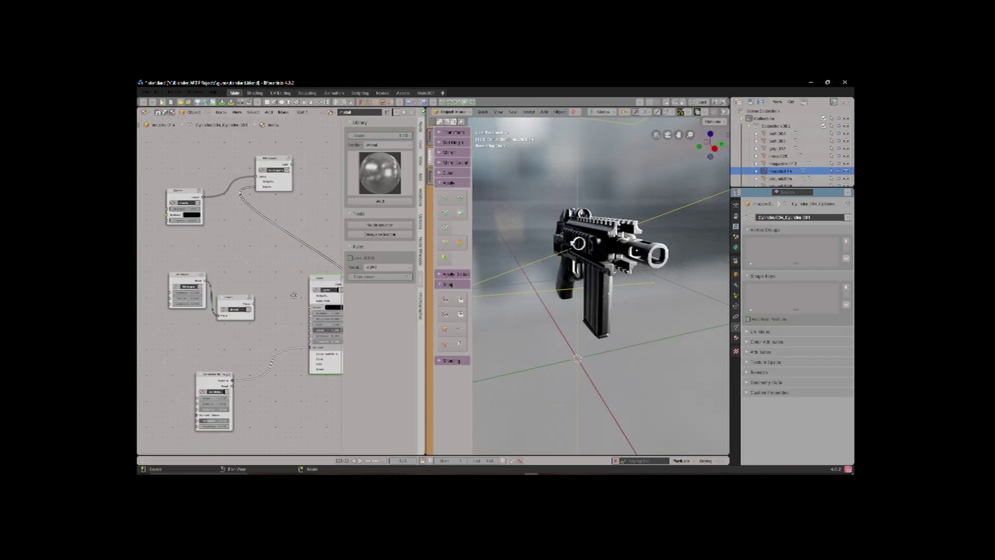
middle_drag(260, 290, 226, 290)
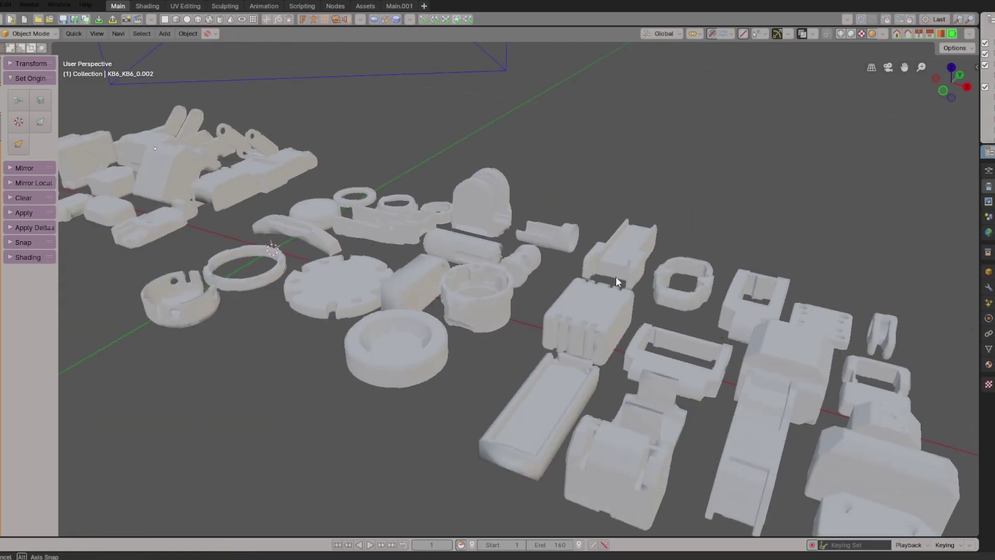
Pick the slotted tube from the kit parts and raise it along the Z axis above the layout.
middle_drag(616, 276, 528, 279)
scroll(606, 307, up, 3)
scroll(716, 270, up, 4)
click(524, 326)
key(g)
key(z)
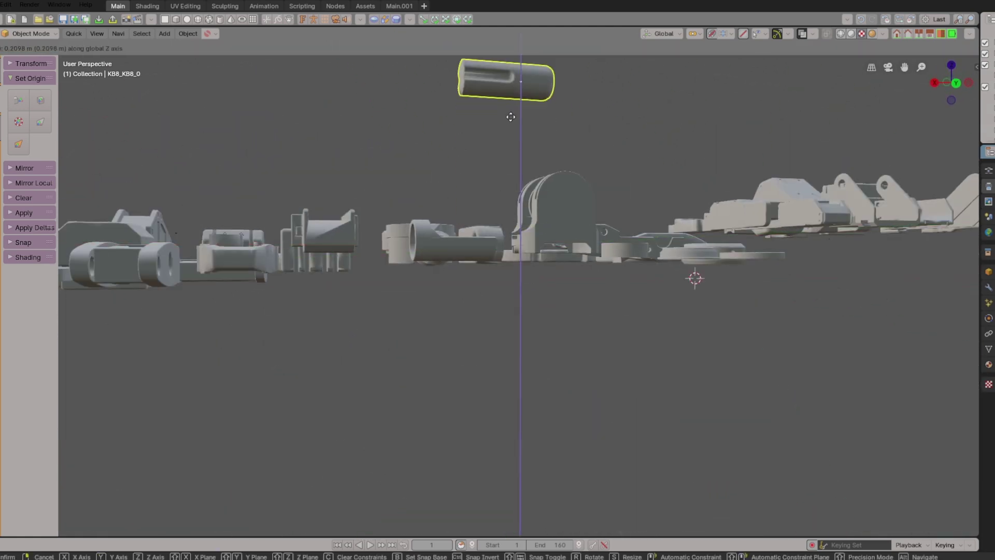
click(522, 170)
middle_drag(522, 170, 550, 293)
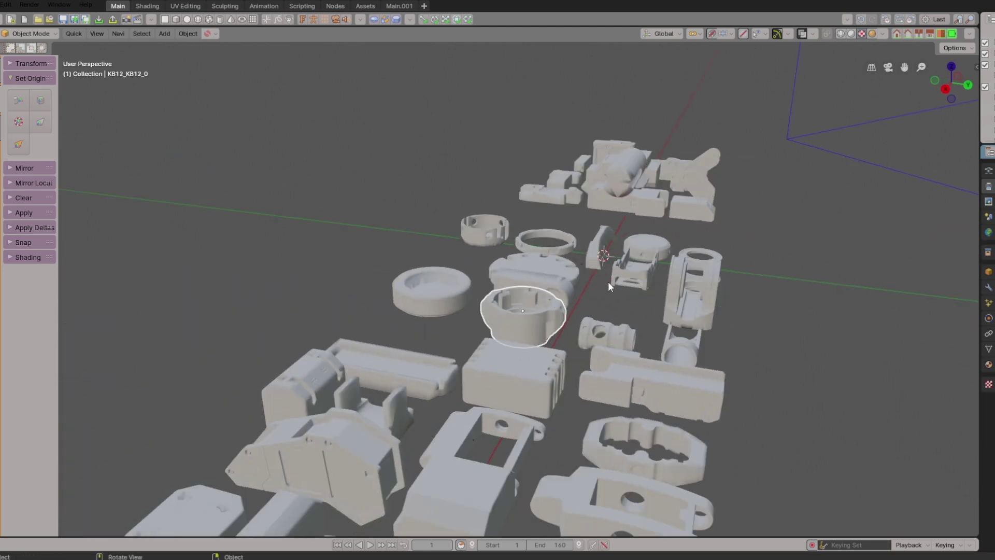
Position the green U-shaped bracket along the X axis at the rear of the barrel and rotate it freely.
middle_drag(608, 281, 445, 316)
key(g)
key(x)
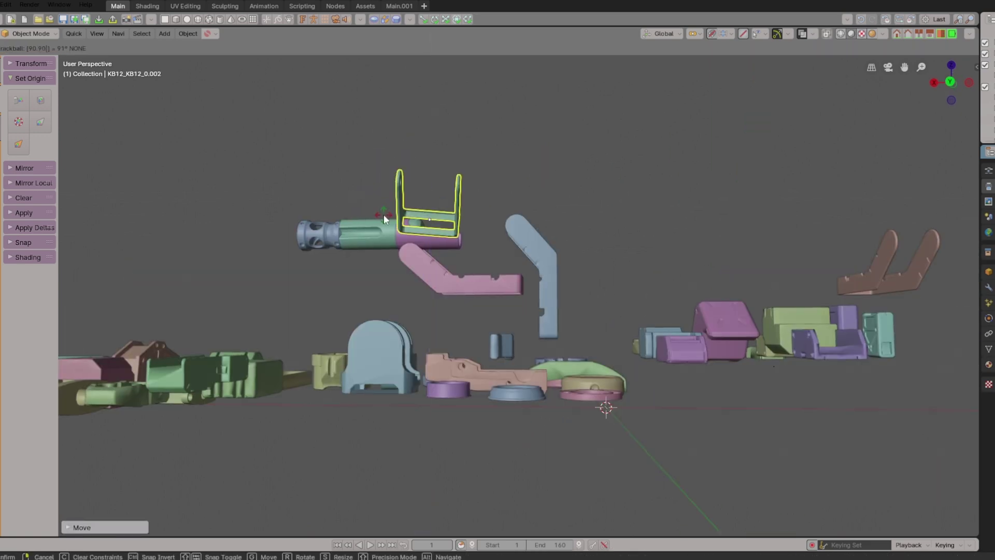
click(384, 214)
middle_drag(387, 200, 723, 230)
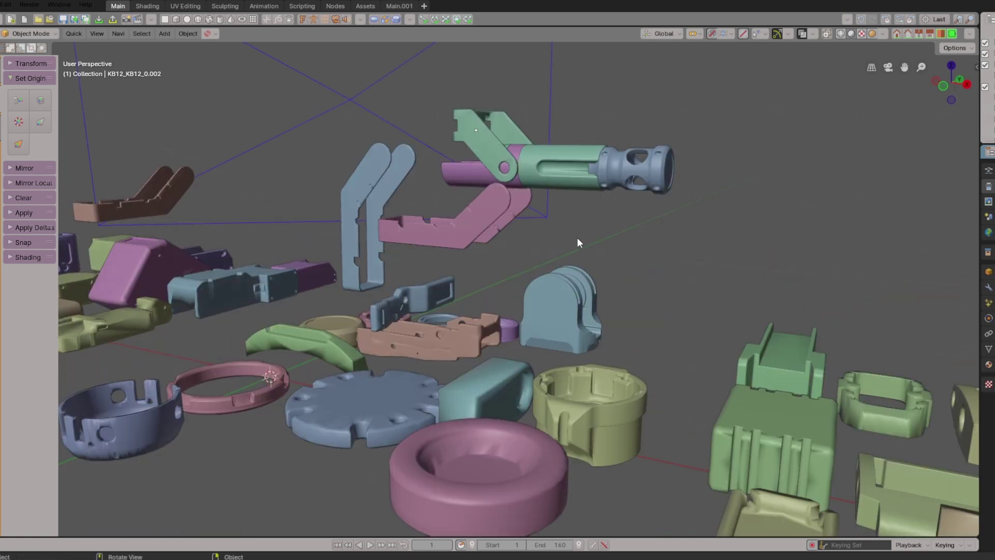
Select the long brown receiver part among the kit pieces and raise it along the Z axis above the barrel.
scroll(545, 249, down, 3)
middle_drag(507, 260, 480, 249)
click(463, 317)
key(g)
key(z)
middle_drag(497, 110, 592, 141)
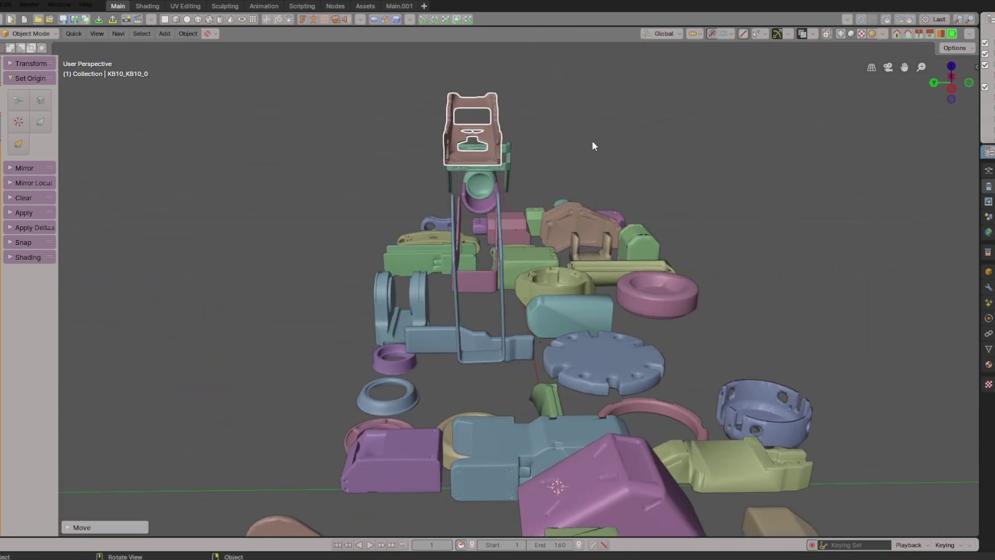
Rotate the brown receiver 180° about the Y axis and shift it along Y to centre it over the barrel.
key(r)
key(y)
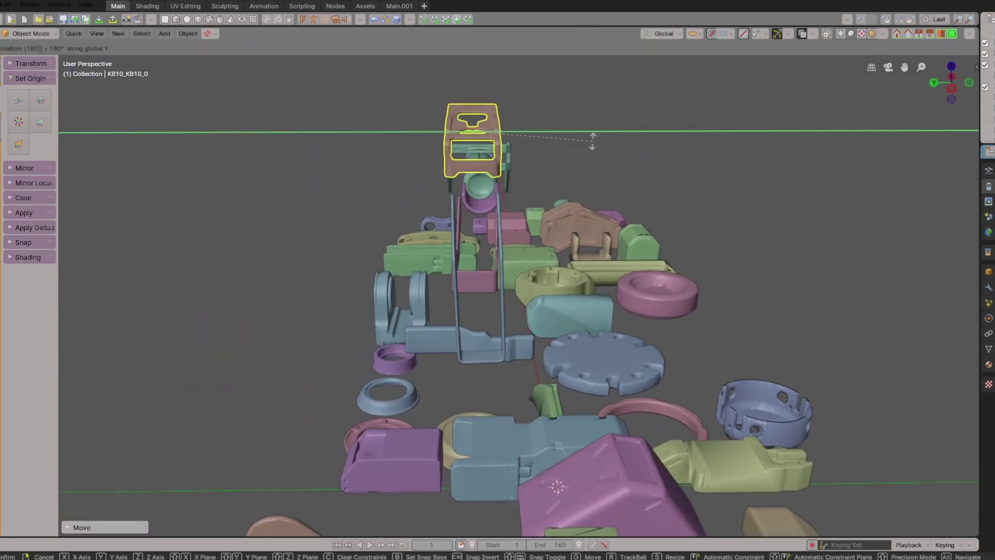
key(g)
key(y)
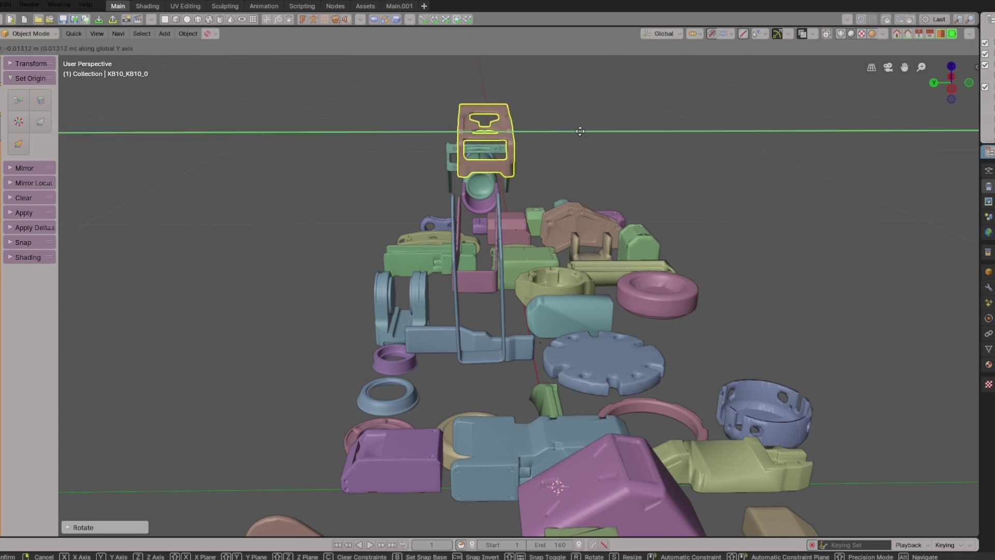
click(577, 130)
Slide the small pink trigger piece along the Y axis beneath the receiver.
shift+middle_drag(637, 130, 520, 177)
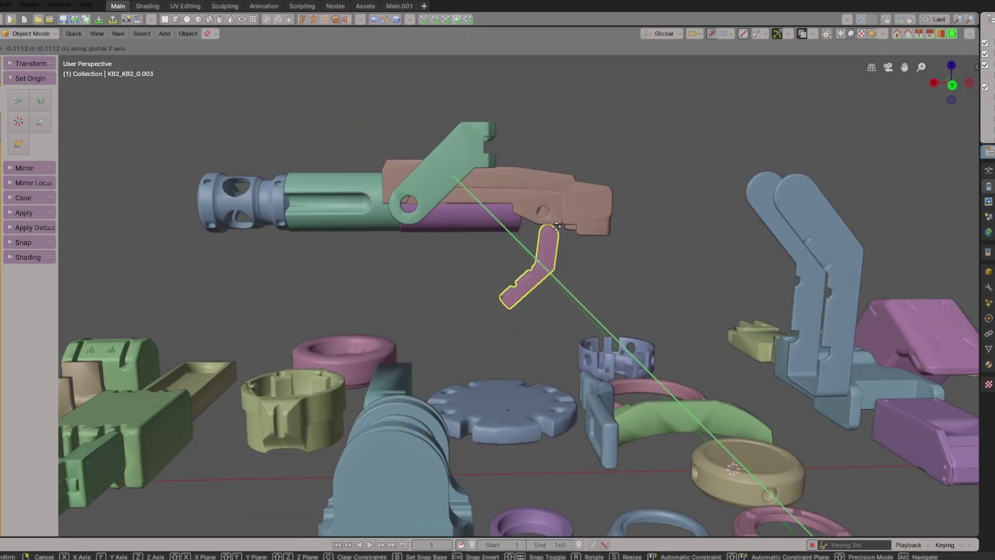
click(565, 214)
scroll(565, 215, up, 1)
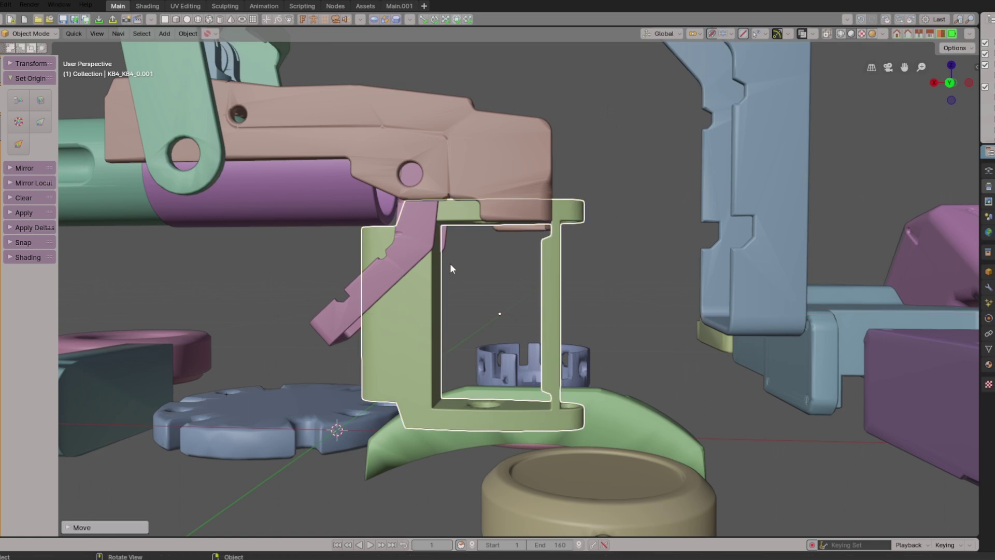
Slide the yellow-green rectangular frame along the X axis at the rear of the receiver.
key(g)
key(y)
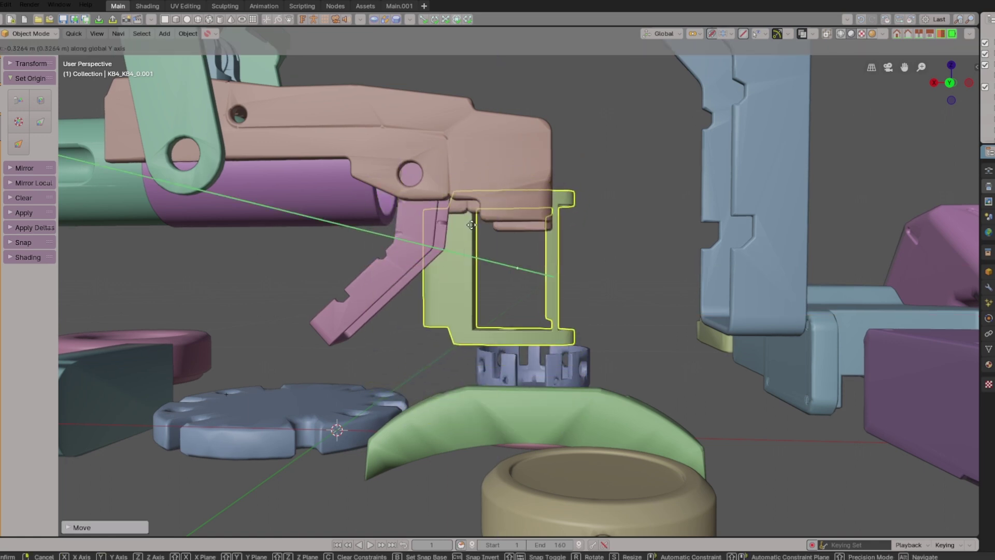
right_click(461, 222)
middle_drag(457, 224, 468, 225)
key(g)
key(x)
click(490, 212)
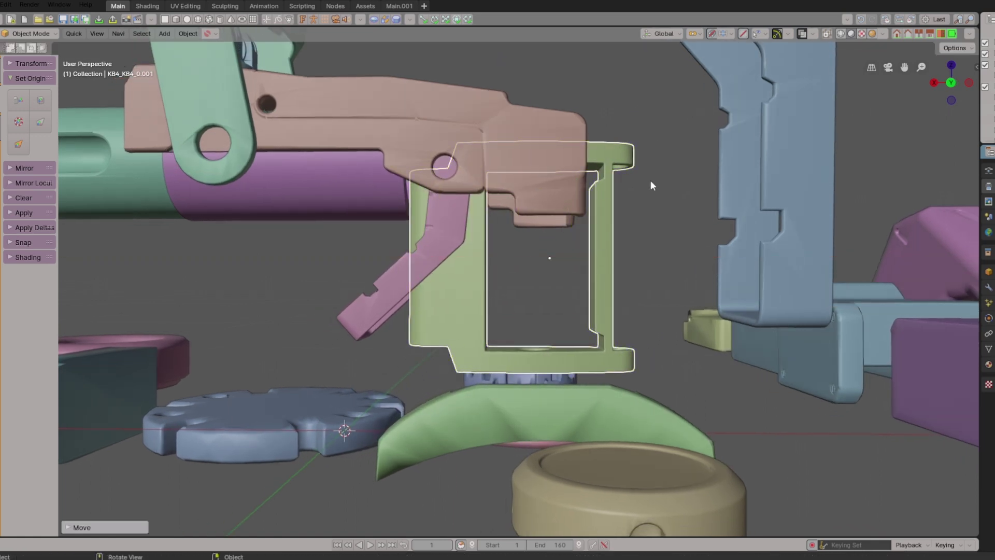
middle_drag(652, 180, 565, 278)
Adjust the pink trigger's position below the receiver's pin hole along the Z axis.
click(624, 276)
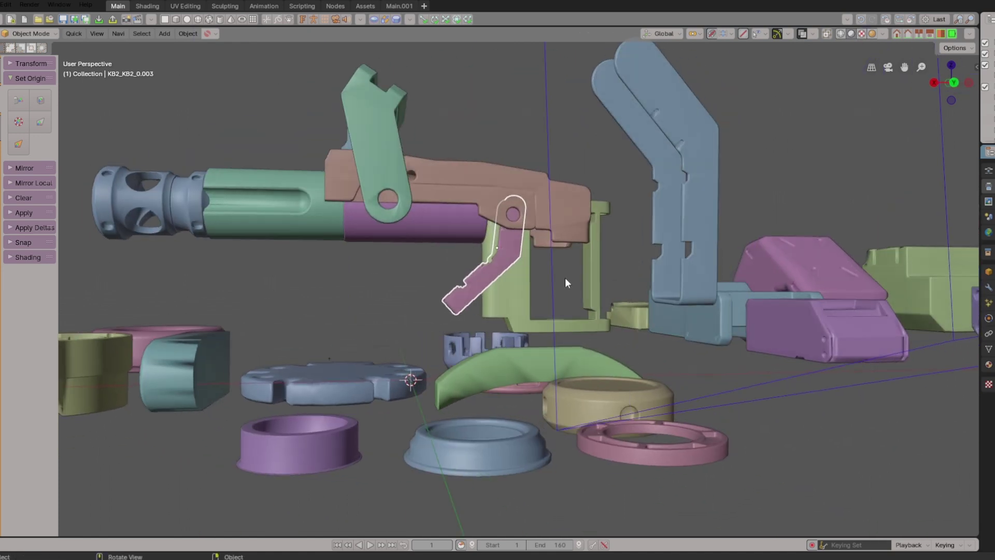
key(g)
key(z)
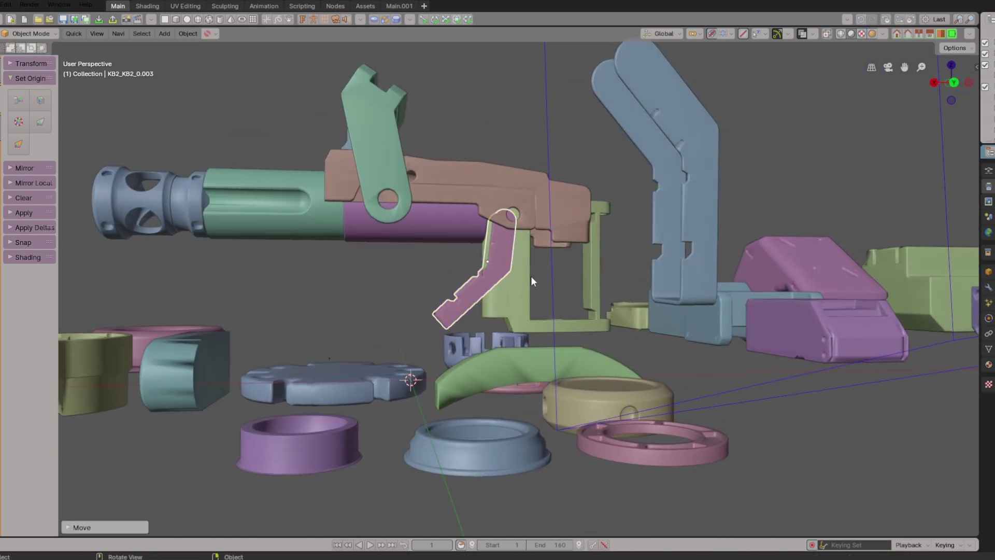
click(517, 141)
middle_drag(518, 141, 531, 226)
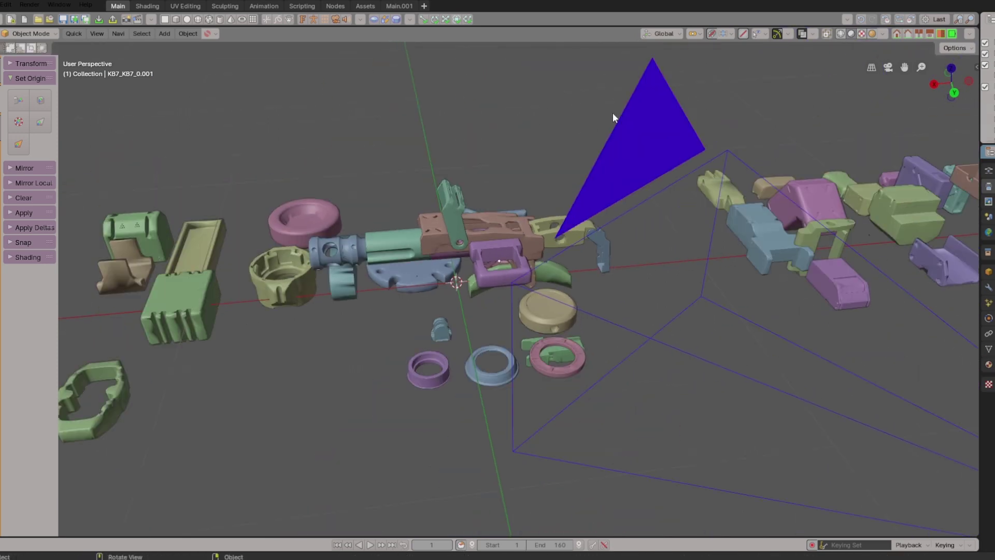
Scale down the blue barrel and duplicate it repeatedly to build a rotary barrel cluster in front of the receiver.
middle_drag(615, 115, 535, 206)
key(s)
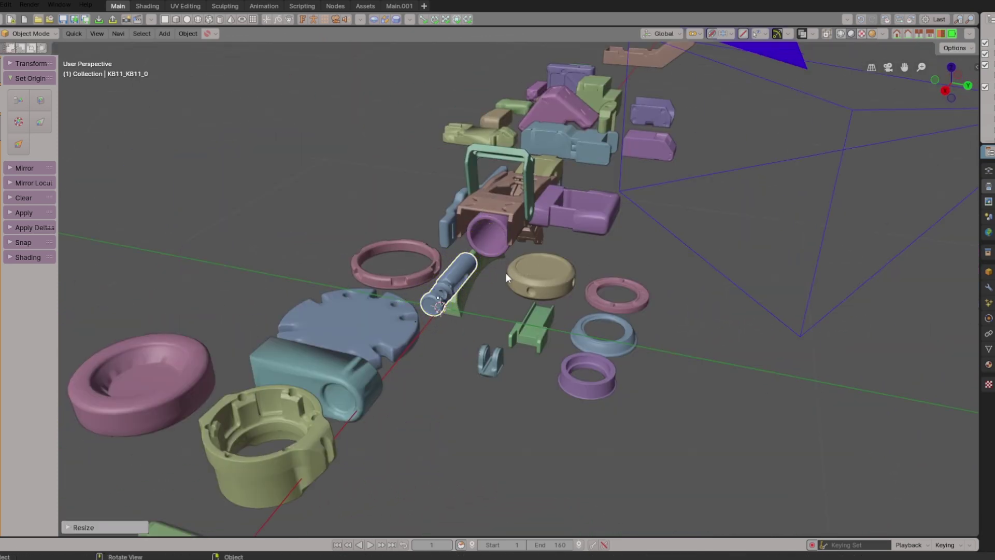
middle_drag(505, 272, 534, 298)
key(shift+d)
key(x)
click(584, 291)
key(shift+d)
click(484, 216)
key(shift+d)
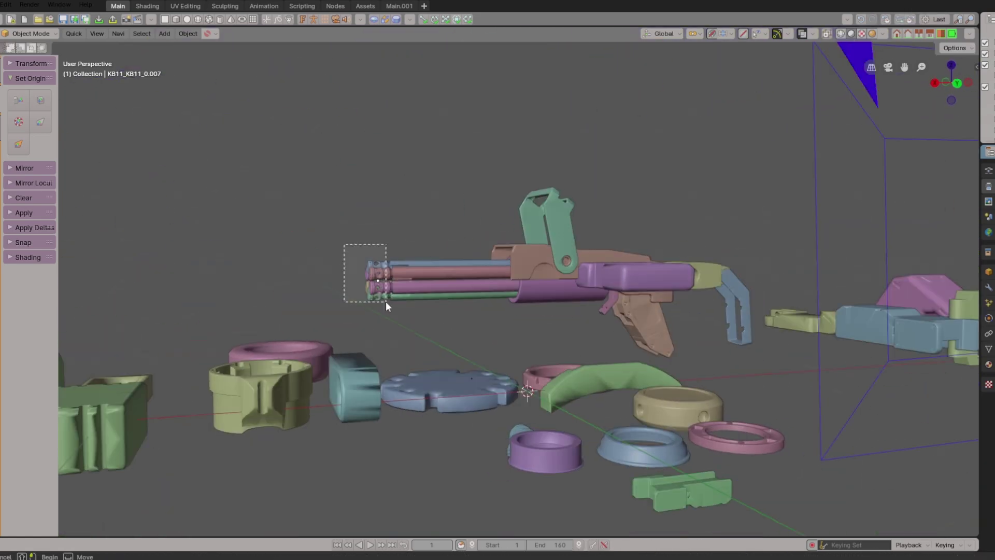
Place the thin ring around the barrel cluster and scale it to fit the barrels.
click(696, 210)
key(g)
key(y)
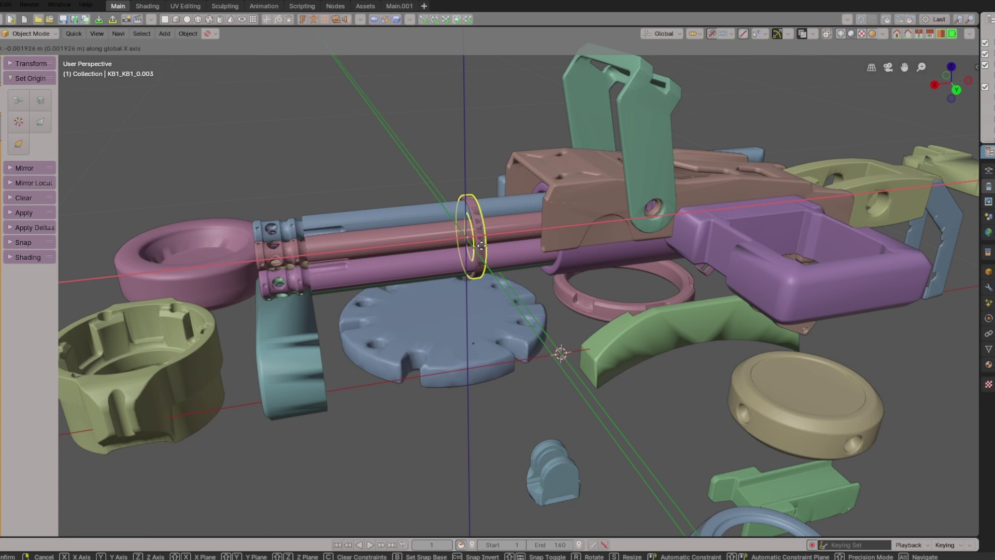
key(s)
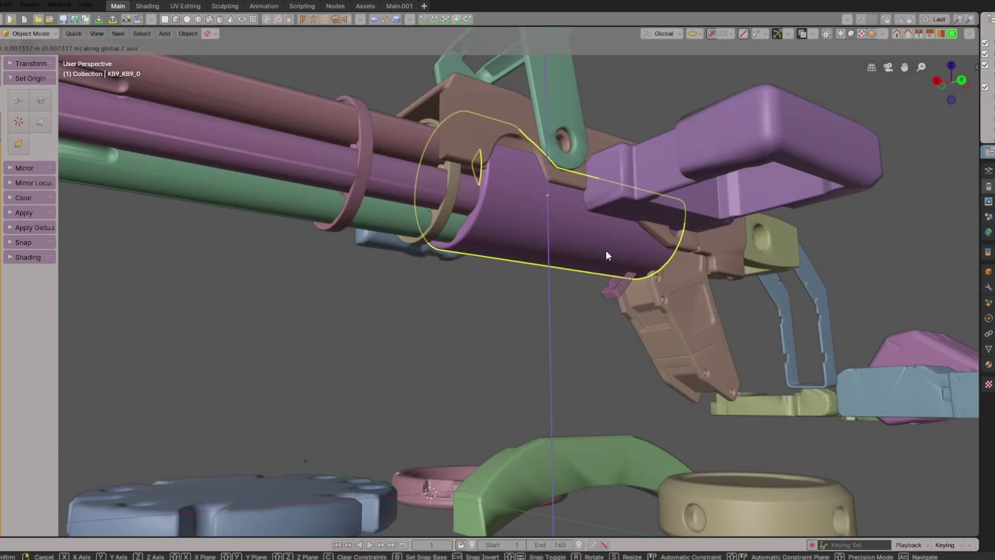
Select the round pivot cap on the front bracket and move it along the X axis.
middle_drag(605, 250, 516, 253)
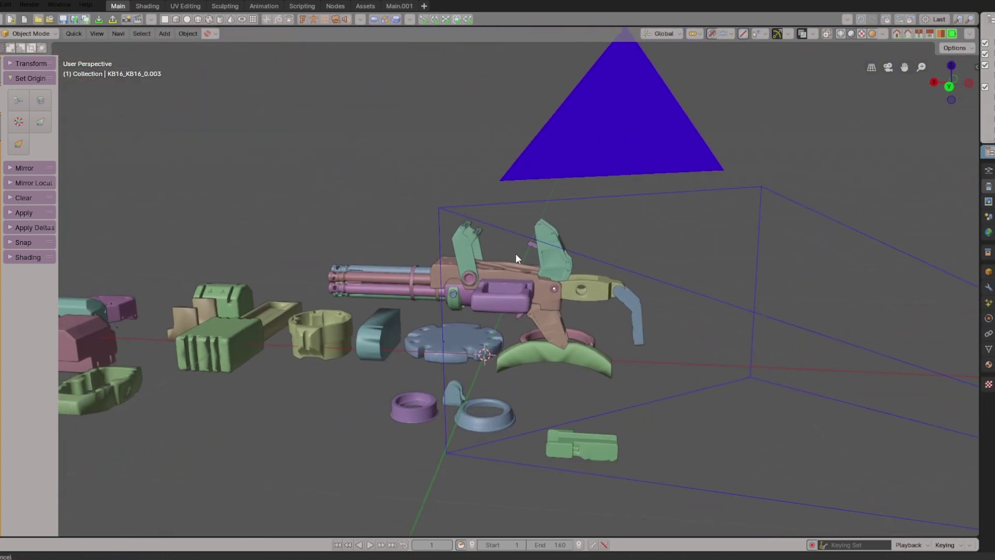
key(KP_Decimal)
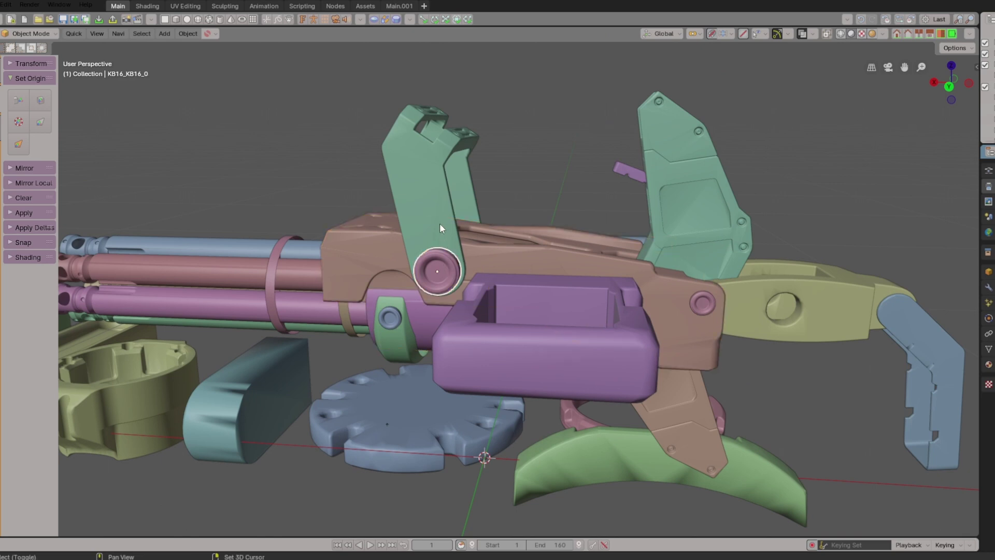
middle_drag(438, 210, 536, 227)
key(g)
key(x)
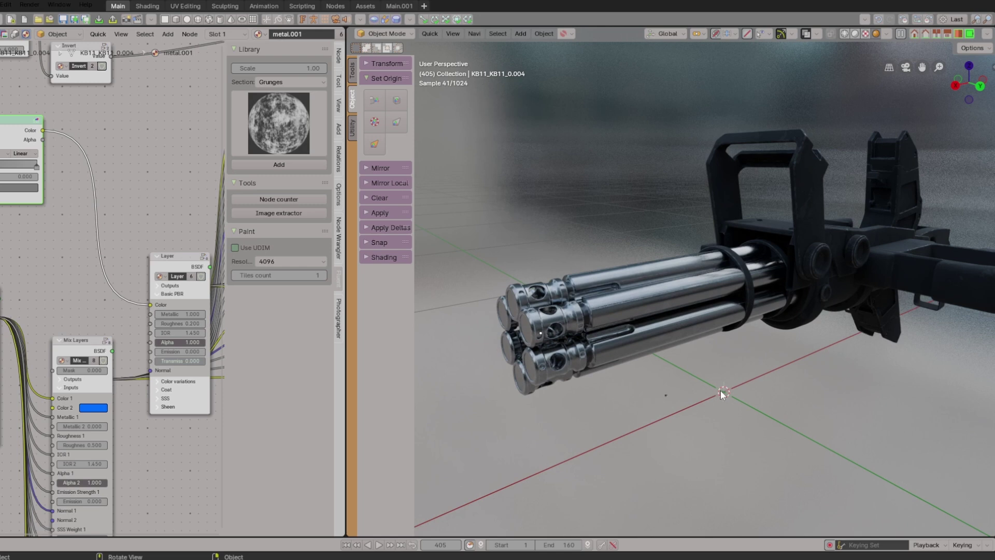
Examine the metal barrels and dark receiver of the textured minigun in the rendered viewport.
middle_drag(720, 390, 707, 356)
scroll(715, 347, up, 4)
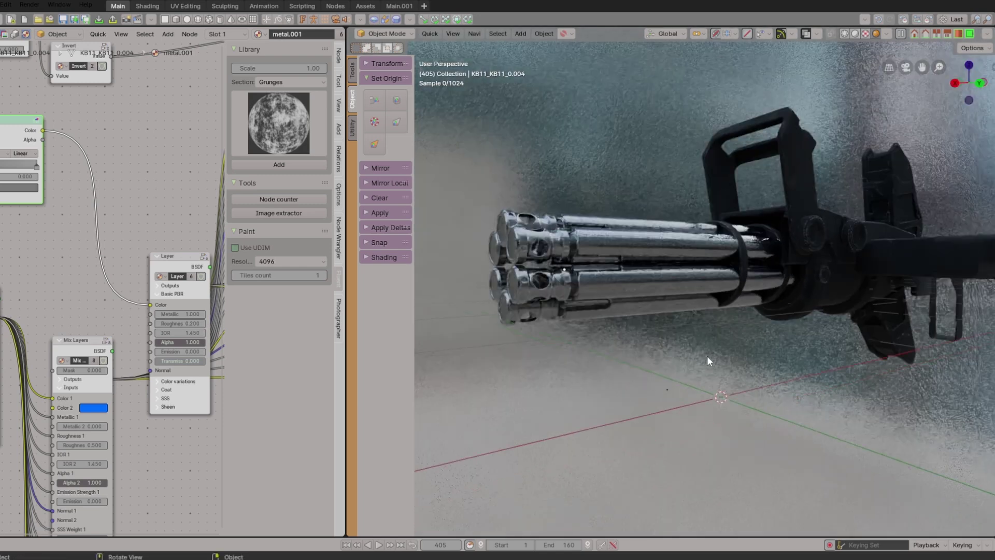
scroll(664, 344, up, 4)
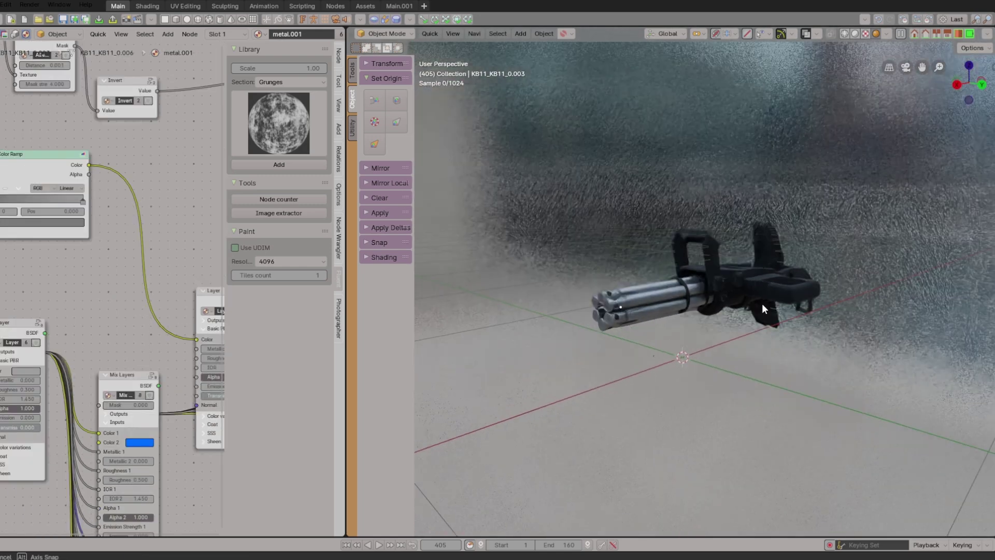
middle_drag(762, 303, 730, 311)
scroll(679, 333, up, 5)
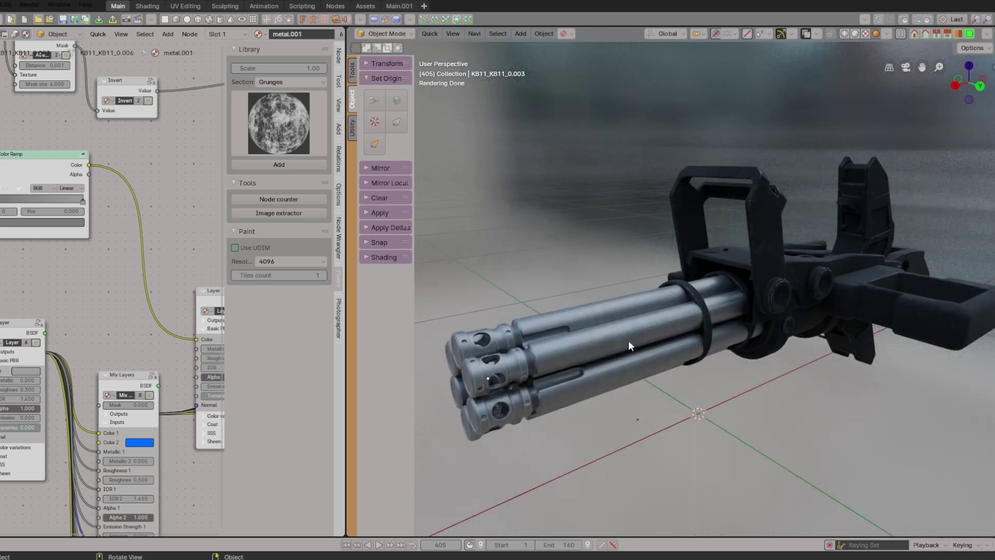
middle_drag(628, 340, 686, 328)
scroll(687, 327, up, 4)
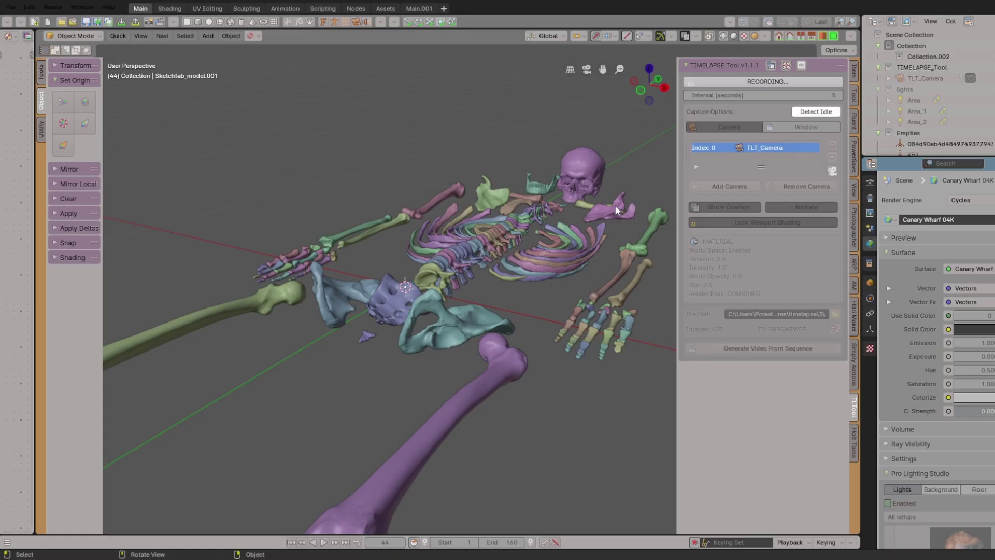
Hide the timelapse sidebar and widen the 3D viewport over the neighbouring editors on both sides.
key(n)
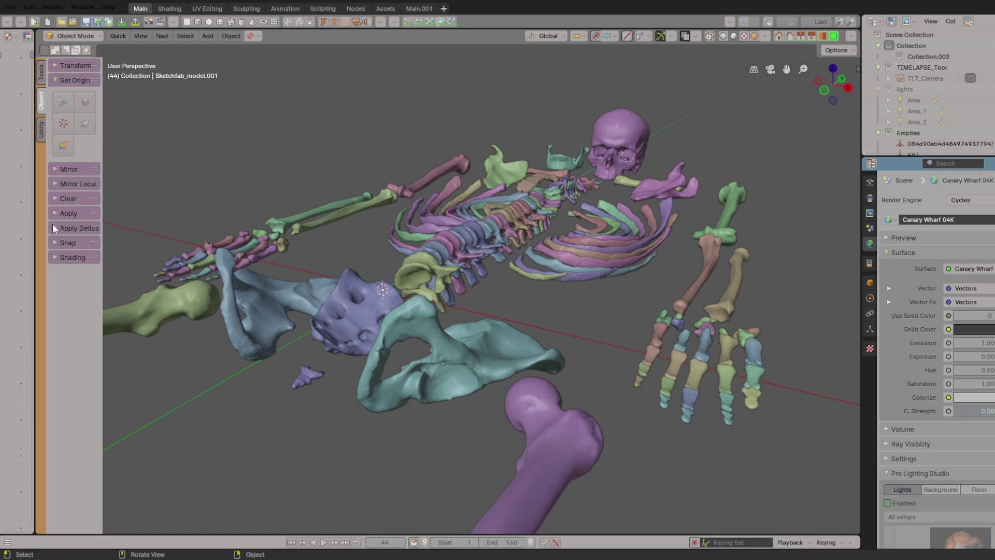
drag(36, 218, 13, 220)
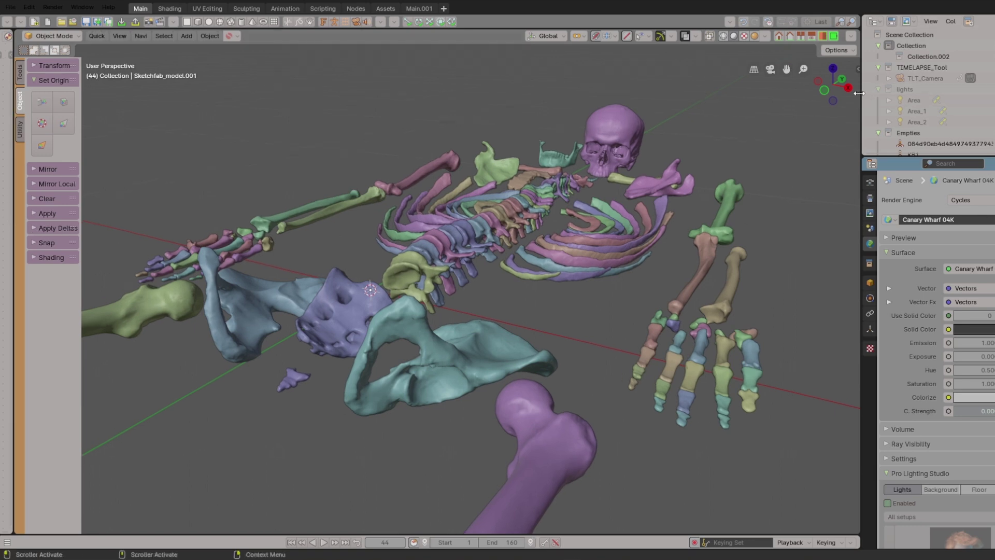
drag(860, 93, 994, 96)
Select the five lumbar vertebrae of the skeleton kit and move them along the X axis.
scroll(723, 237, down, 1)
middle_drag(723, 238, 703, 252)
scroll(702, 252, down, 4)
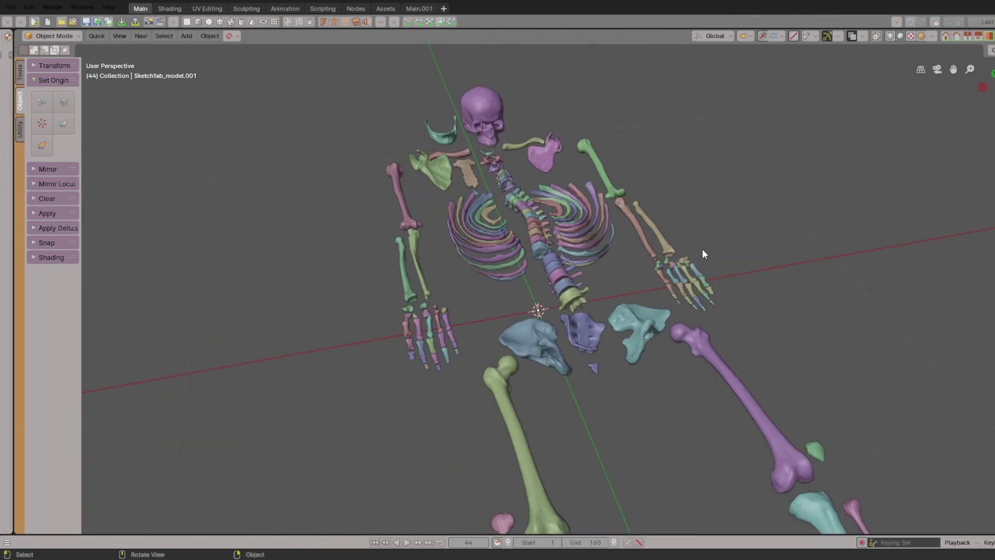
scroll(699, 251, down, 2)
scroll(627, 259, up, 5)
middle_drag(628, 259, 596, 273)
scroll(673, 242, down, 5)
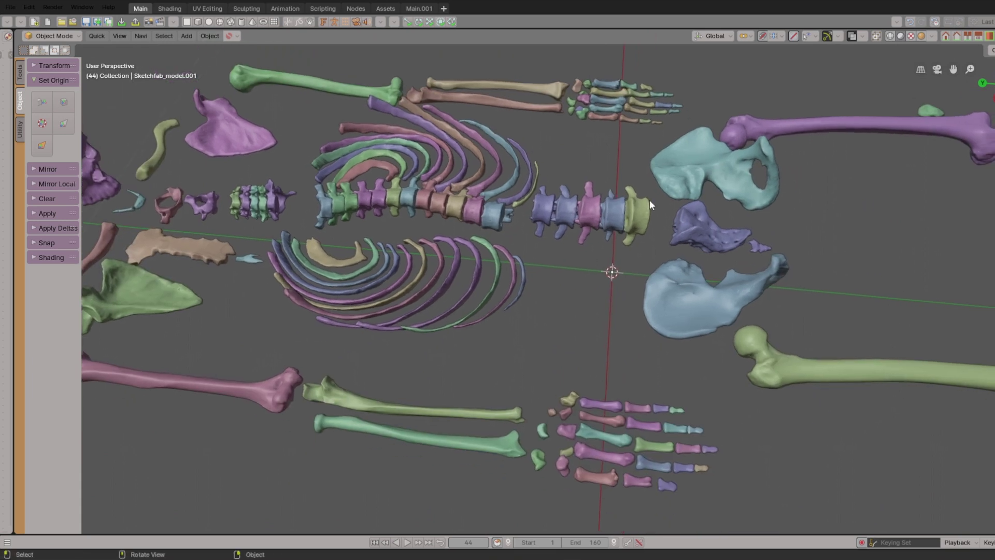
click(574, 184)
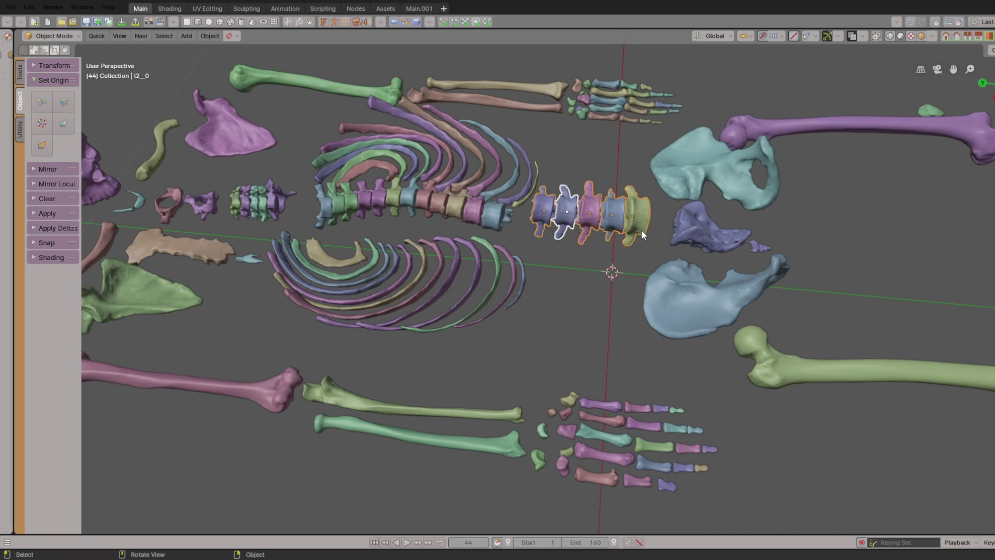
middle_drag(642, 229, 699, 246)
key(g)
key(x)
click(528, 182)
Raise the selected lumbar vertebrae along the Z axis above the rest of the skeleton.
shift+middle_drag(699, 246, 542, 257)
key(g)
key(z)
click(547, 111)
Flip the five lumbar vertebrae so their bodies face down and their spinous processes point up.
scroll(556, 173, down, 2)
key(r)
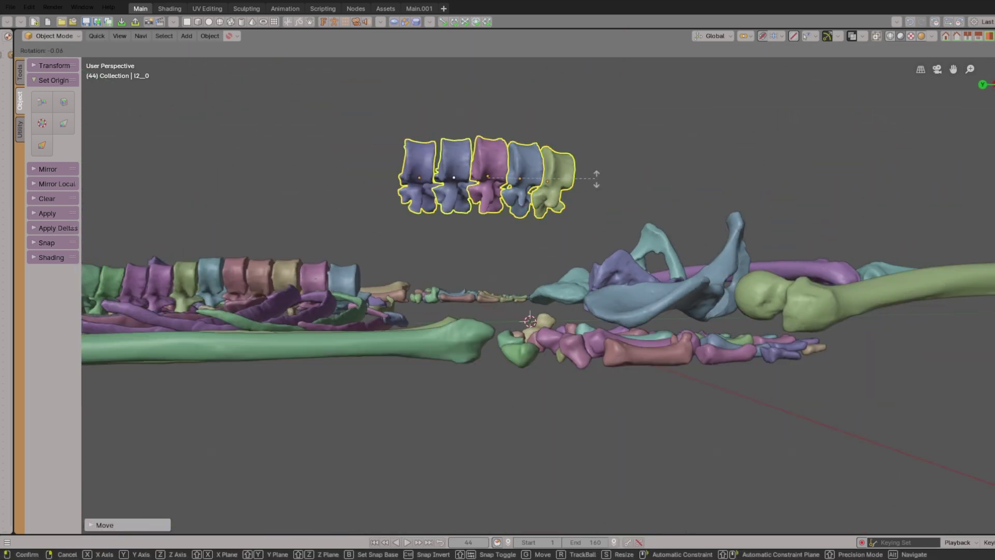
click(228, 337)
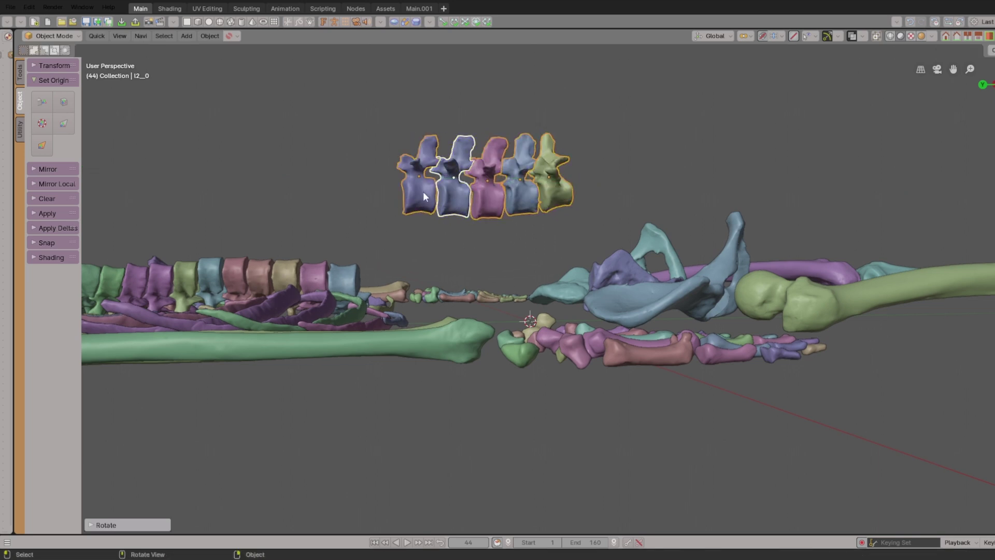
Rotate the five lumbar vertebrae and shift them along the X axis to line them up over the pelvis.
middle_drag(423, 191, 612, 192)
key(r)
click(691, 190)
key(g)
key(shift+y)
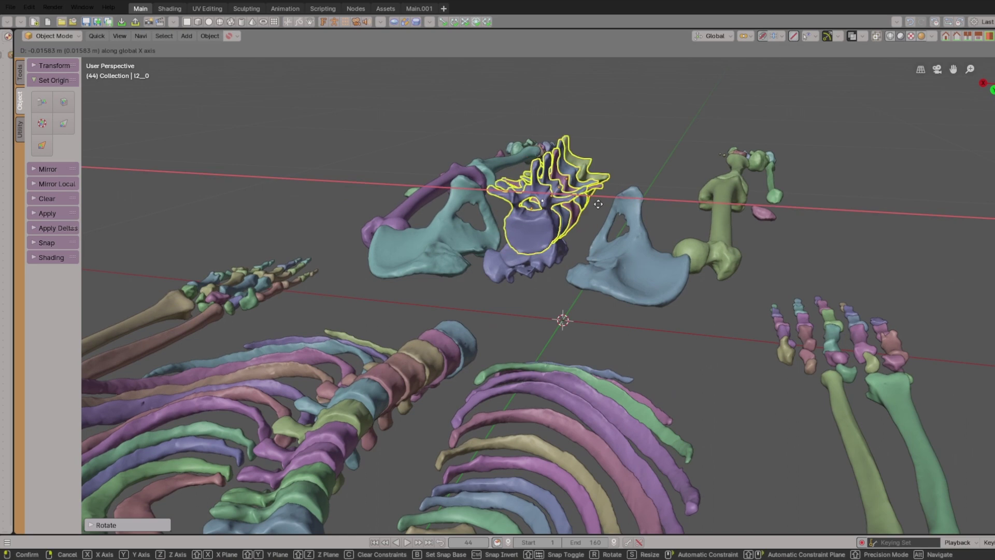
click(649, 132)
click(650, 129)
Rotate the fourth and fifth lumbar vertebrae individually so they stand upright in the row.
middle_drag(653, 129, 571, 136)
scroll(571, 136, up, 2)
click(511, 172)
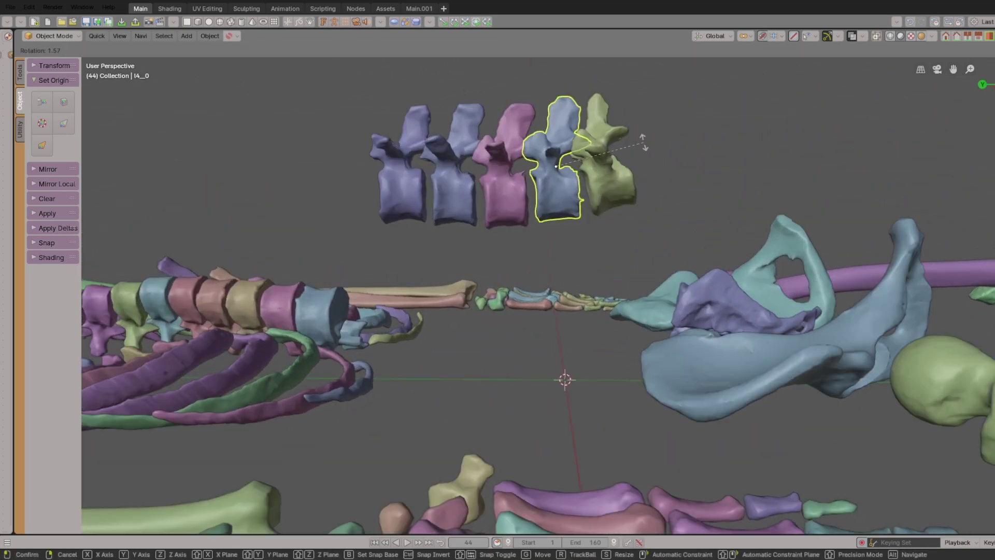
key(r)
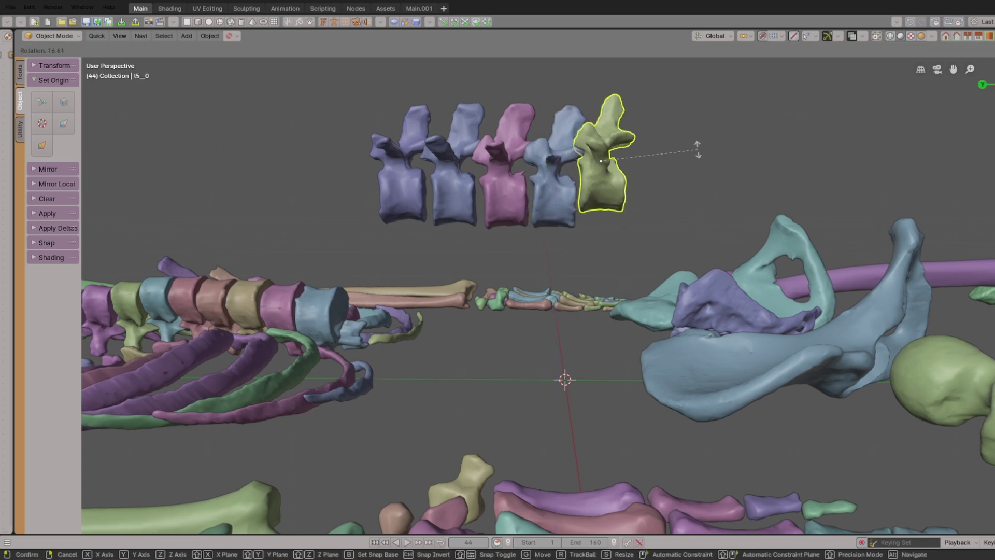
click(682, 167)
Duplicate the five lumbar vertebrae and offset the copies about 0.195 m along the Y axis to extend the spine.
middle_drag(681, 167, 469, 147)
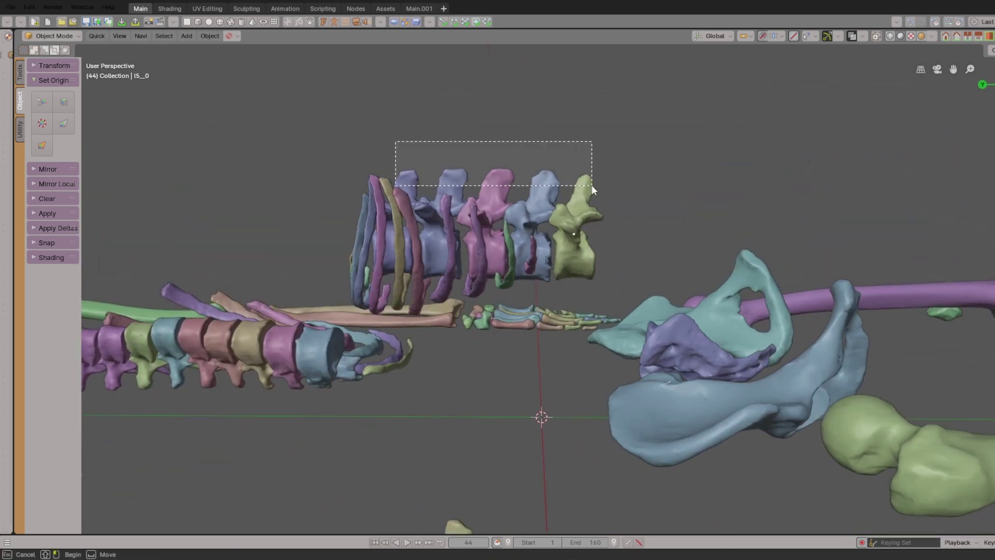
key(shift+d)
key(y)
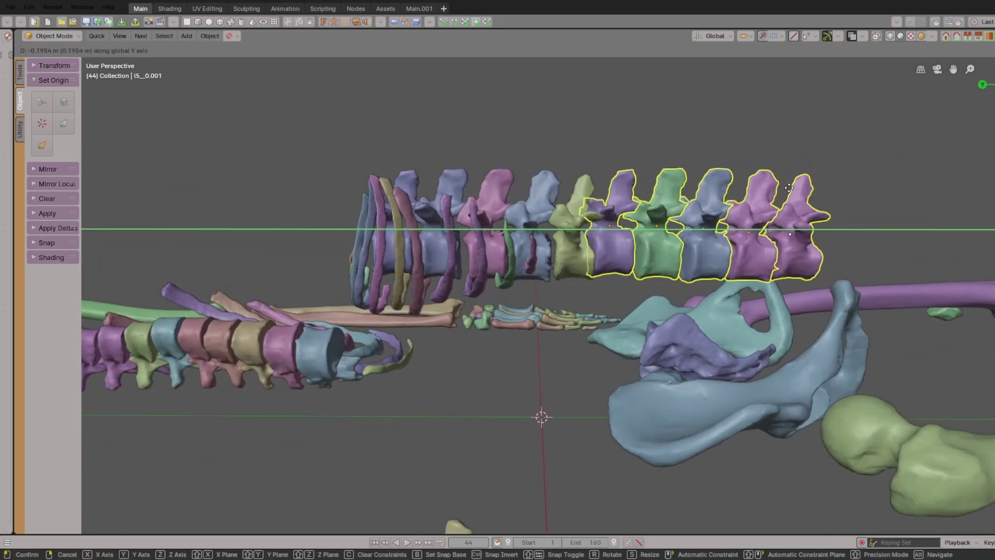
click(789, 188)
Move and rotate the cervical vertebrae to line them up behind the end of the raised spine.
middle_drag(778, 193, 742, 145)
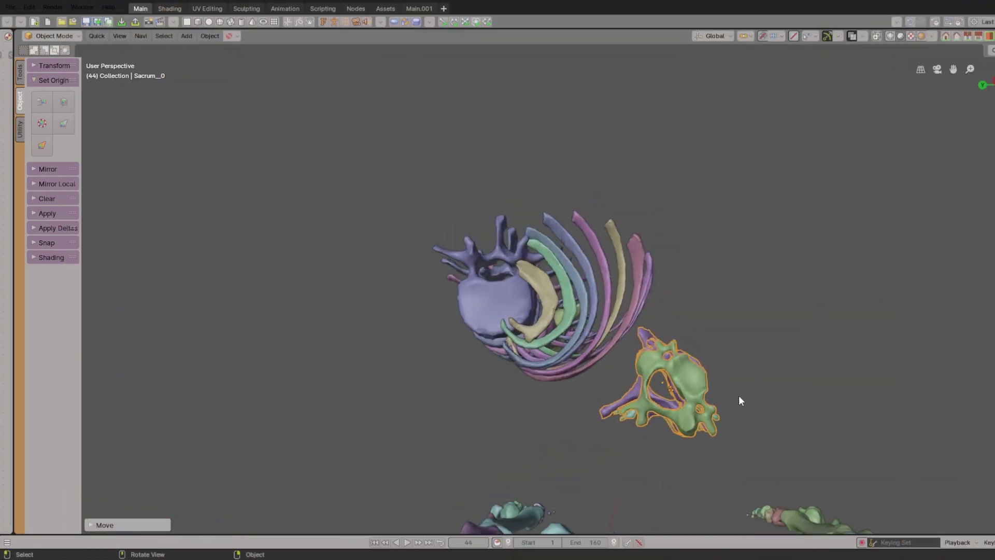
key(g)
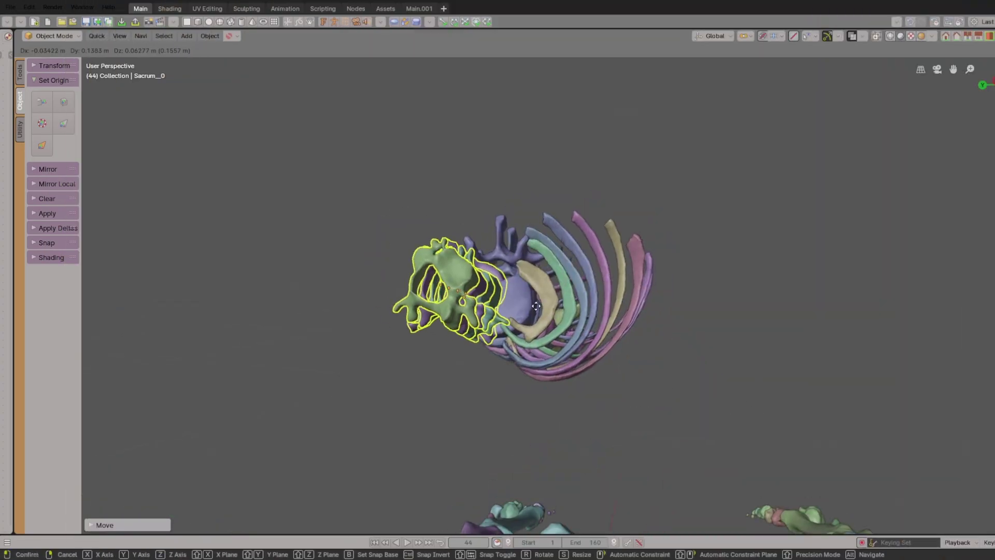
key(r)
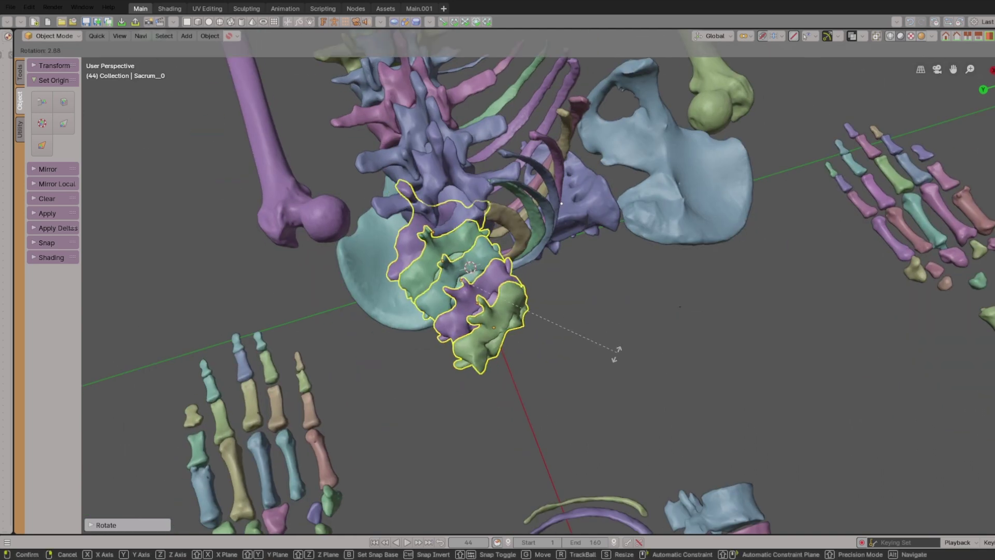
click(579, 413)
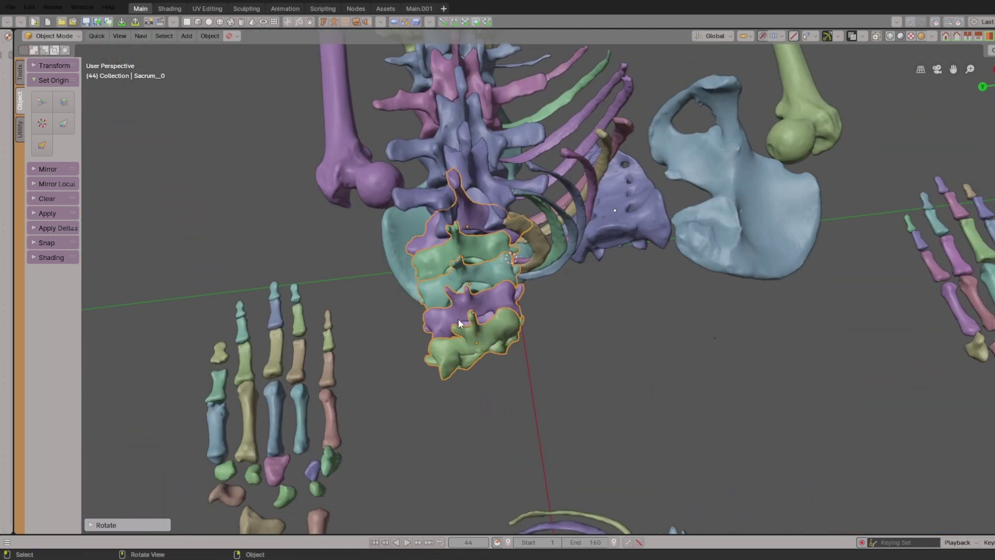
key(g)
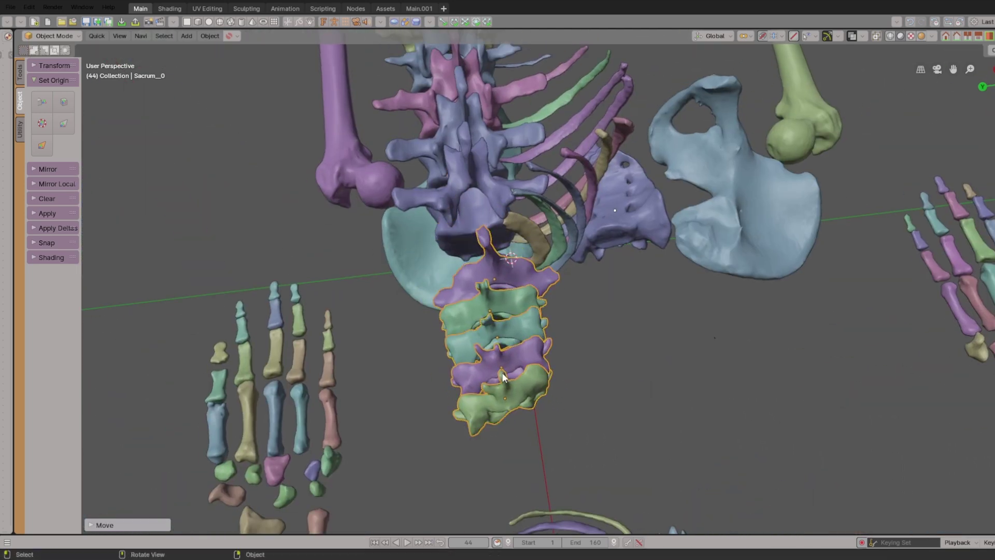
middle_drag(503, 374, 494, 352)
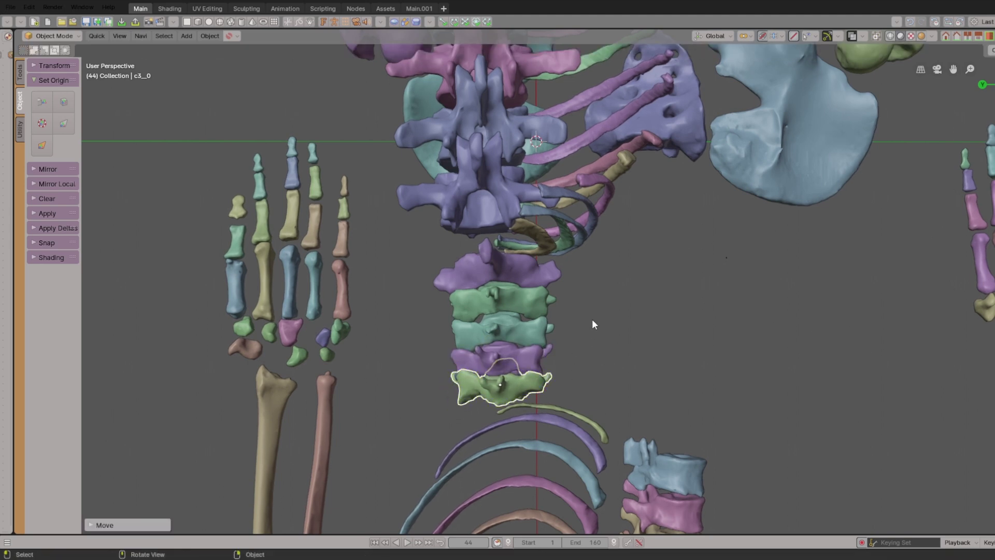
Move the lower end control point of the Bezier curve to reshape the bend of the arrayed c3 vertebrae.
scroll(592, 321, down, 5)
middle_drag(565, 319, 629, 247)
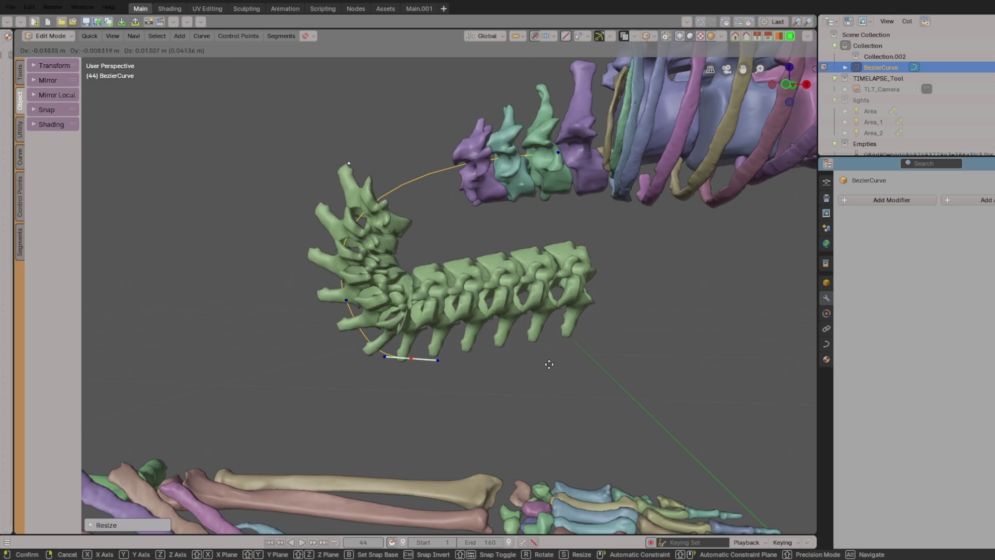
click(609, 360)
key(Tab)
Slide the arrayed c3 vertebrae along the curve so they join the end of the cervical vertebrae.
click(364, 213)
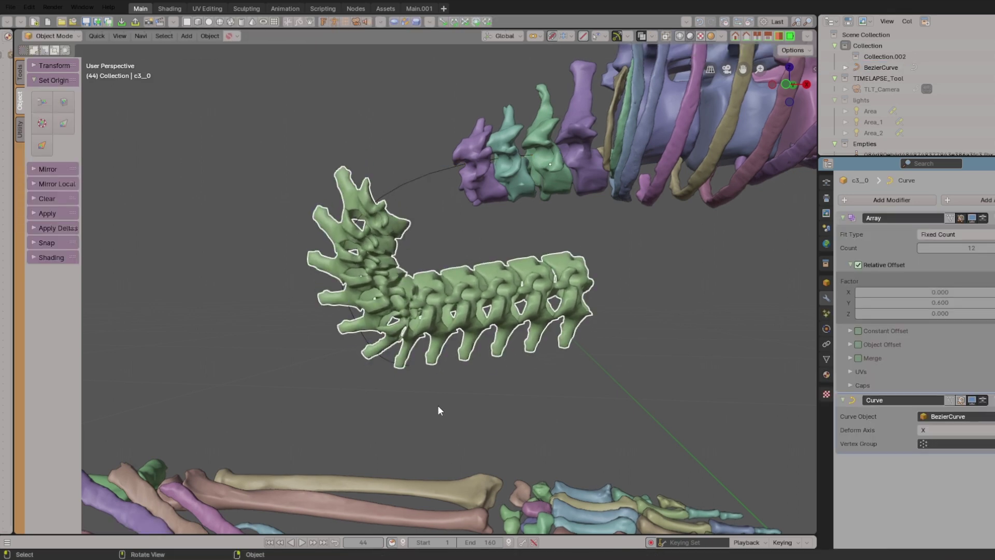
key(g)
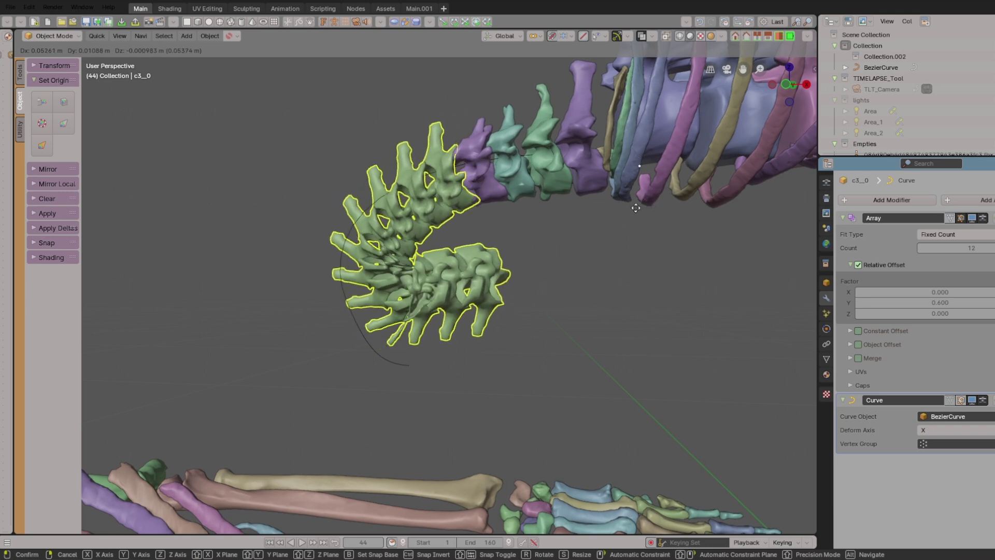
click(642, 200)
click(503, 235)
middle_drag(503, 229, 637, 306)
middle_drag(401, 231, 438, 250)
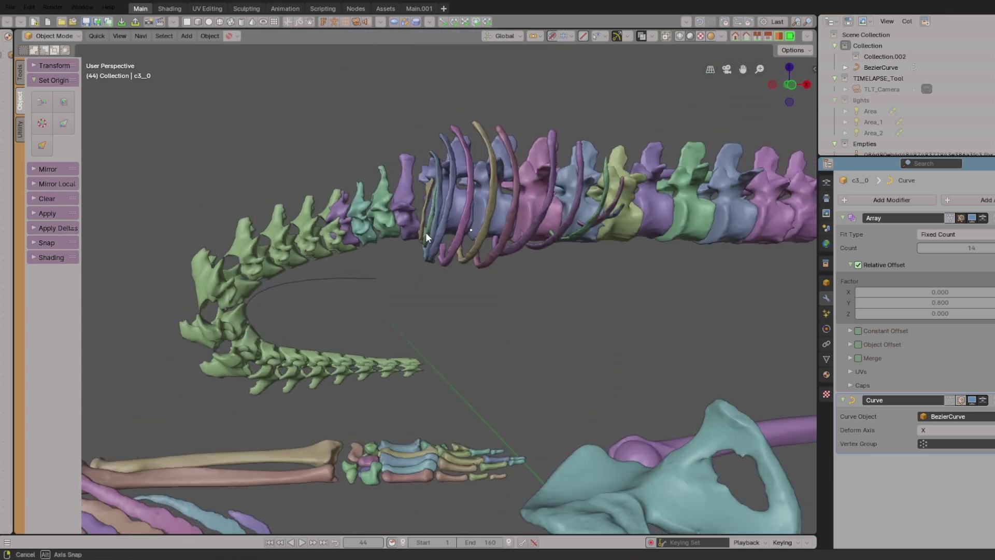
click(439, 251)
key(Tab)
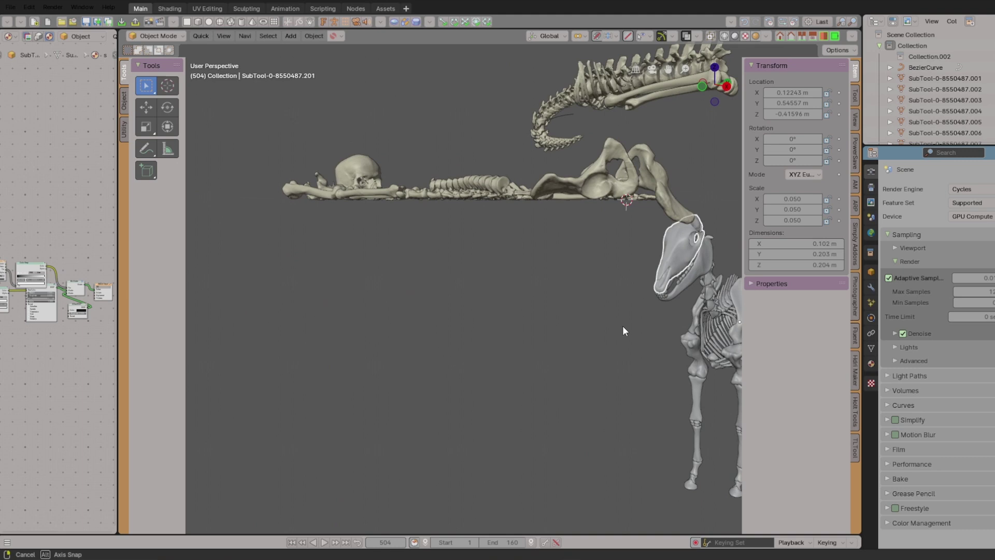
Select the horse skull's upper molars and add the front part of the snout to the selection.
middle_drag(623, 326, 496, 284)
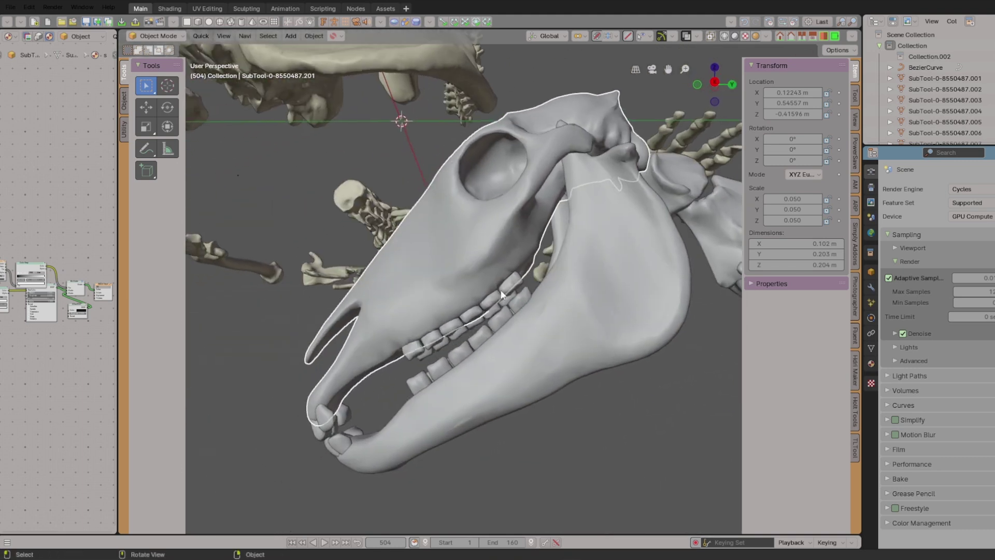
click(505, 288)
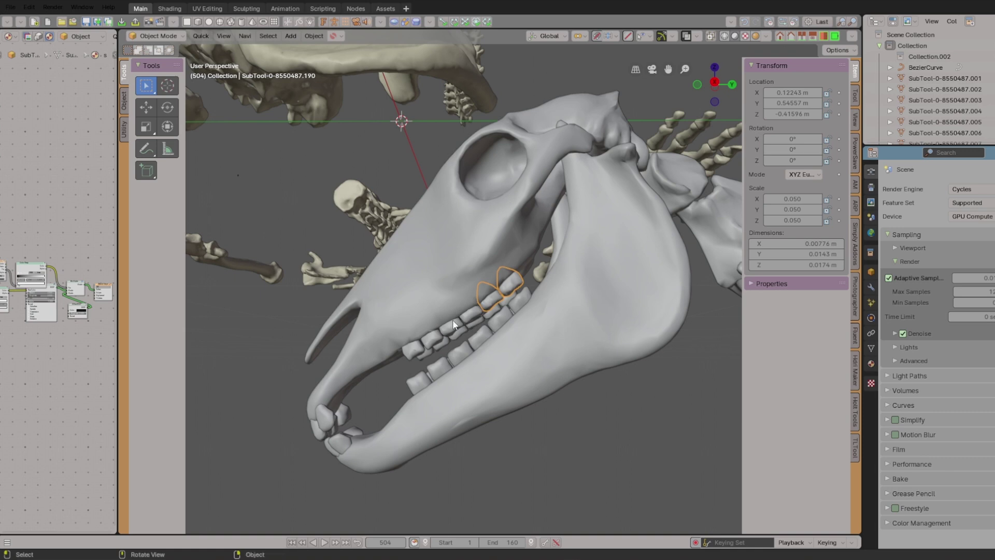
scroll(471, 323, down, 3)
middle_drag(472, 322, 419, 305)
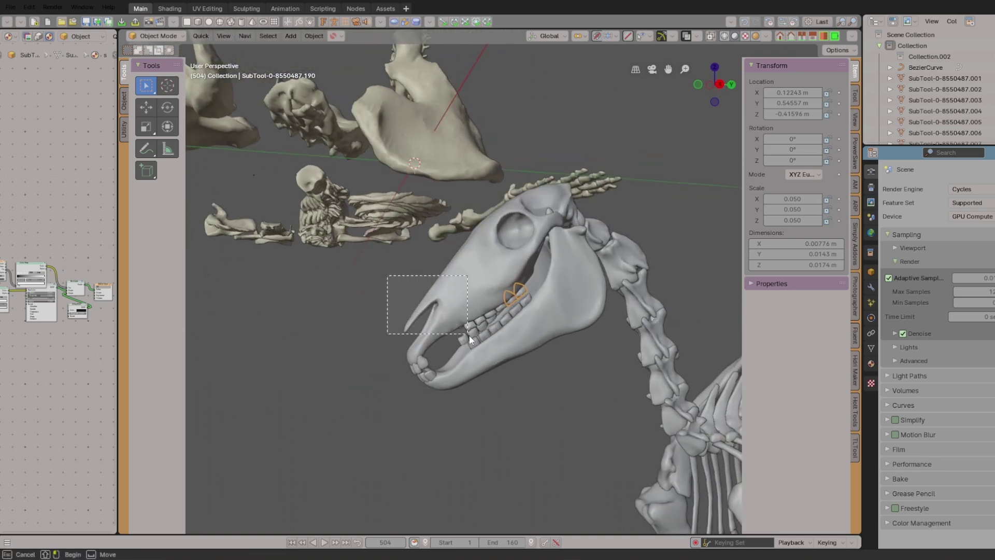
click(487, 350)
Move the Bezier curve's upper control point and rotate it to adjust how the curved tail meets the spine.
middle_drag(487, 350, 595, 306)
scroll(491, 345, up, 5)
click(592, 304)
key(Tab)
drag(592, 305, 583, 323)
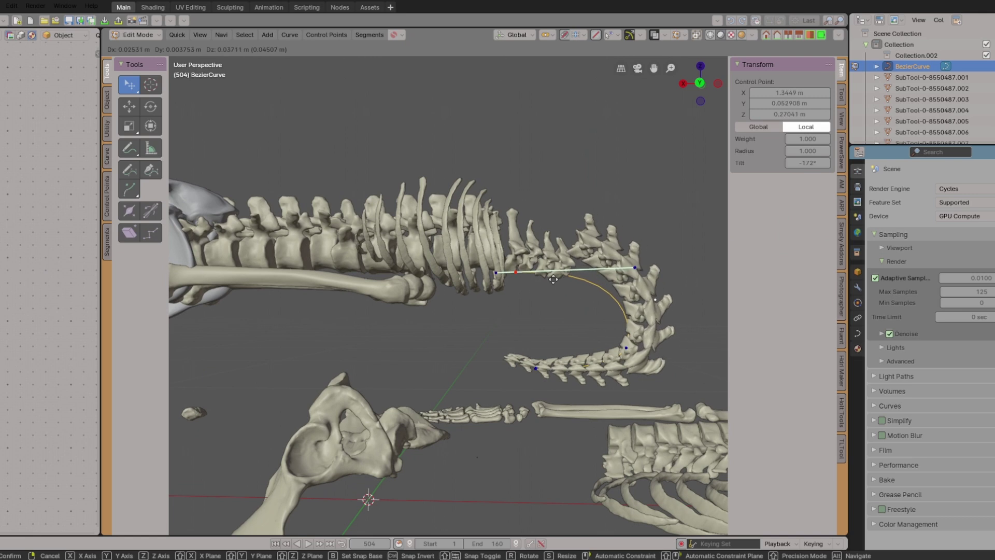
click(588, 294)
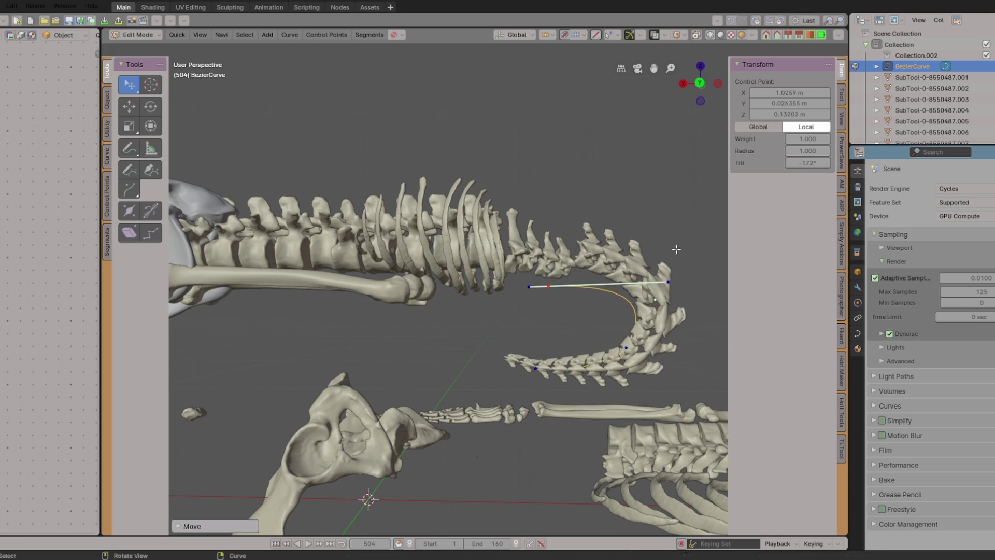
key(r)
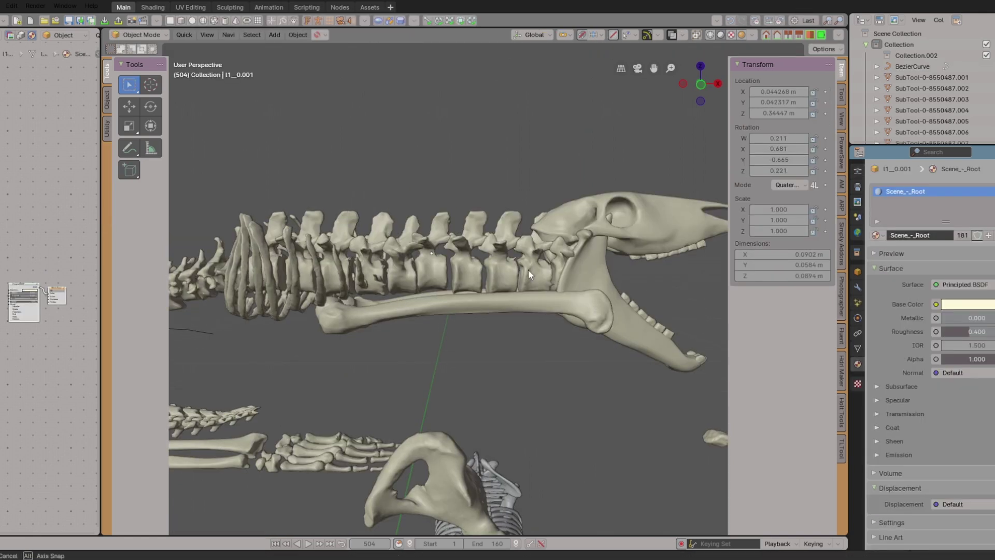
Select the horse skeleton's sternum and raise it along the Z axis to a height of about 0.219 m.
middle_drag(528, 269, 508, 305)
click(640, 360)
click(446, 325)
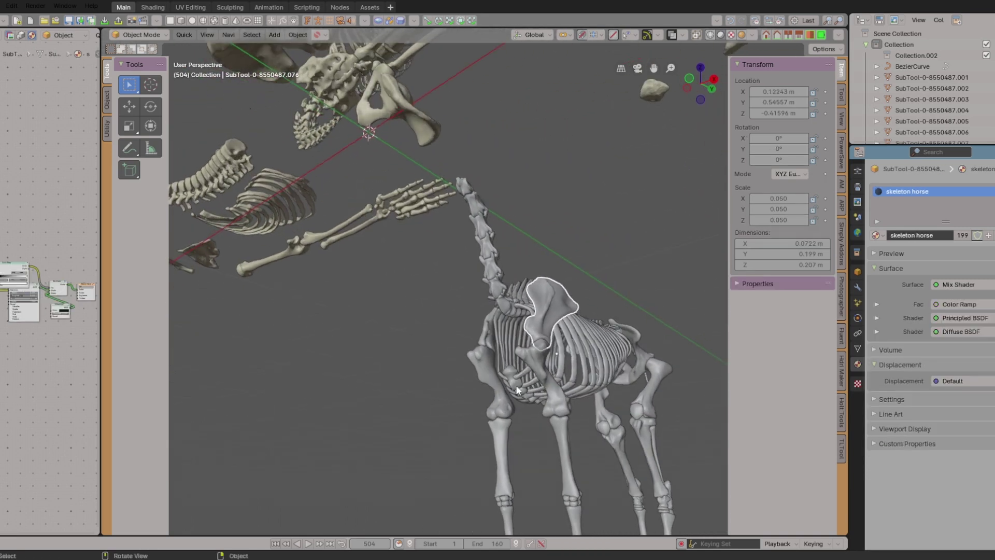
middle_drag(528, 401, 521, 394)
key(g)
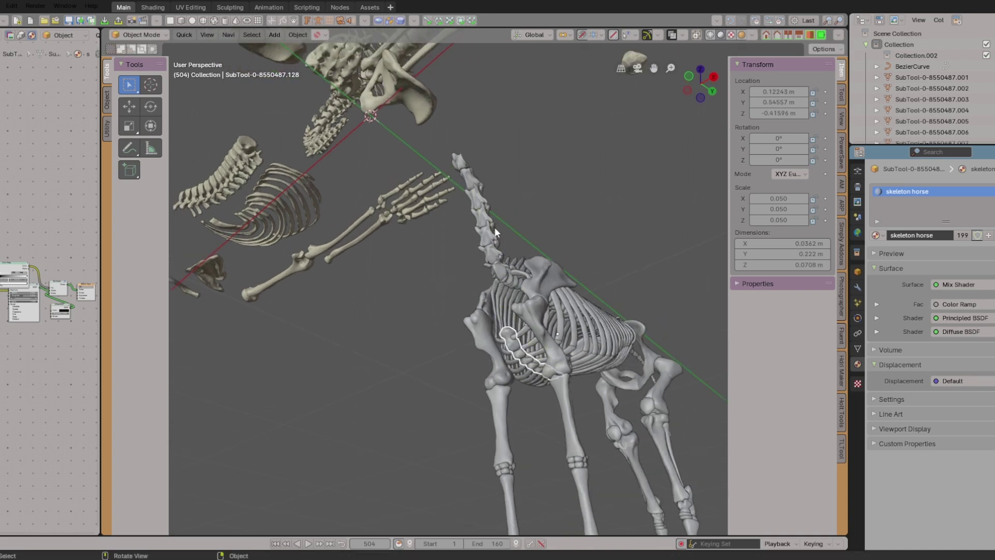
middle_drag(495, 227, 440, 282)
key(g)
key(z)
click(461, 118)
shift+middle_drag(417, 151, 518, 258)
Move the sternum along the Y axis to about 0.104 m and rotate it 90° around the Z axis.
key(g)
key(x)
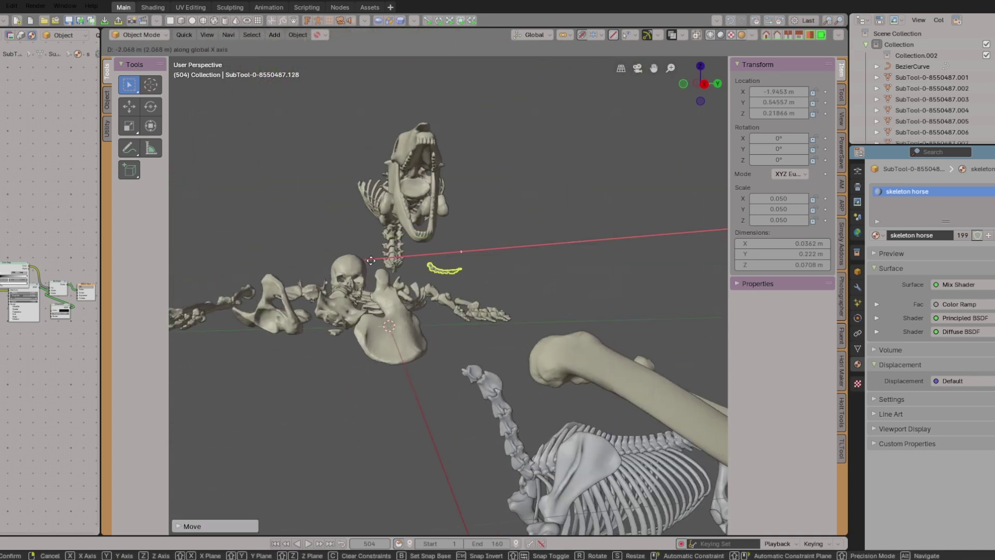
key(y)
alt+middle_drag(356, 269, 514, 289)
middle_drag(329, 297, 405, 278)
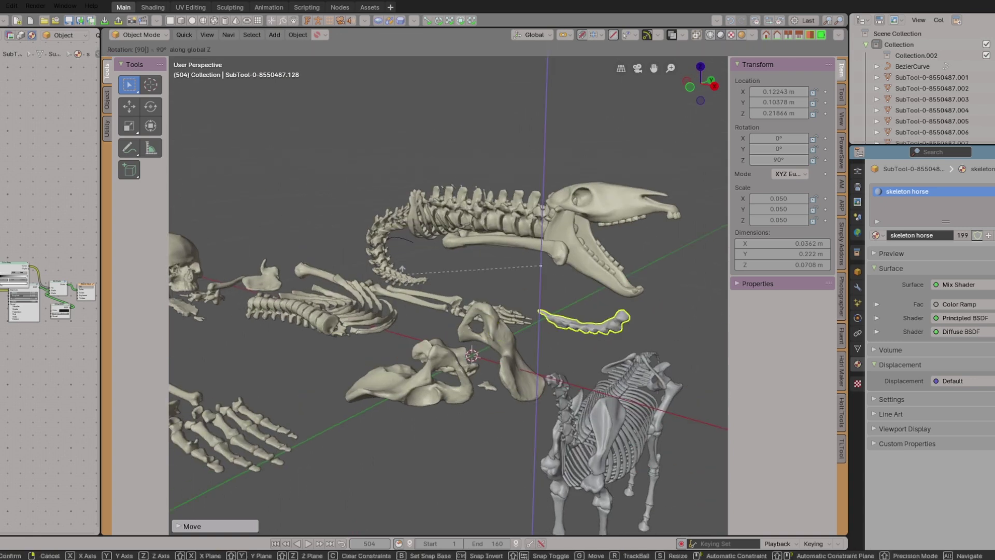
Adjust the sternum's height along the Z axis beside the assembled spine.
middle_drag(422, 248, 623, 313)
scroll(623, 313, up, 2)
key(g)
key(z)
click(597, 254)
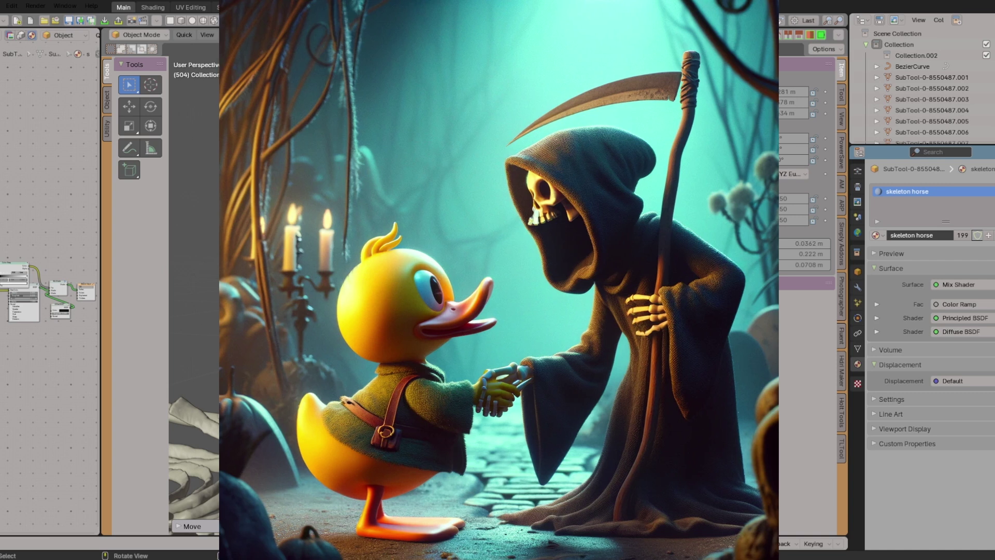
Set the sternum's origin to its geometry and tilt it to an X rotation of about -79° inside the tail curve.
click(299, 35)
mouse_move(319, 63)
click(468, 69)
key(r)
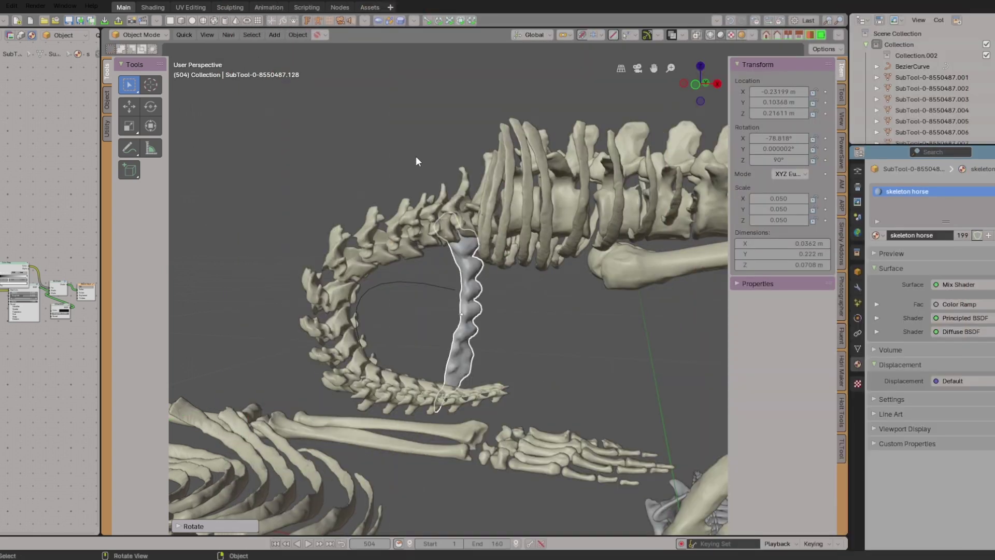
Scale the sternum down to about 0.037 and raise it along the Z axis to about 0.252 m under the spine.
key(s)
key(x)
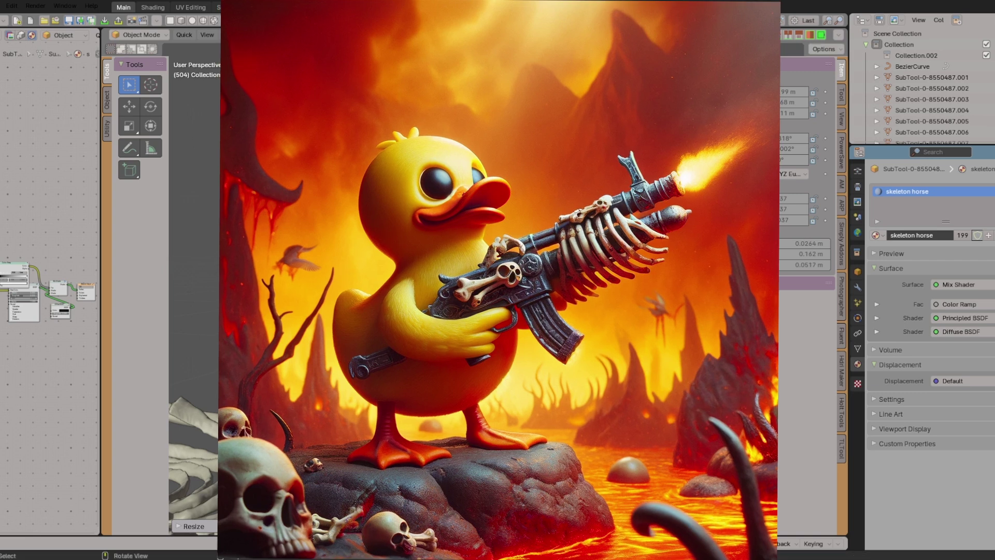
click(578, 270)
key(g)
key(z)
click(579, 267)
Shrink the sternum further to a scale of about 0.033 and reposition it along the Y axis.
key(s)
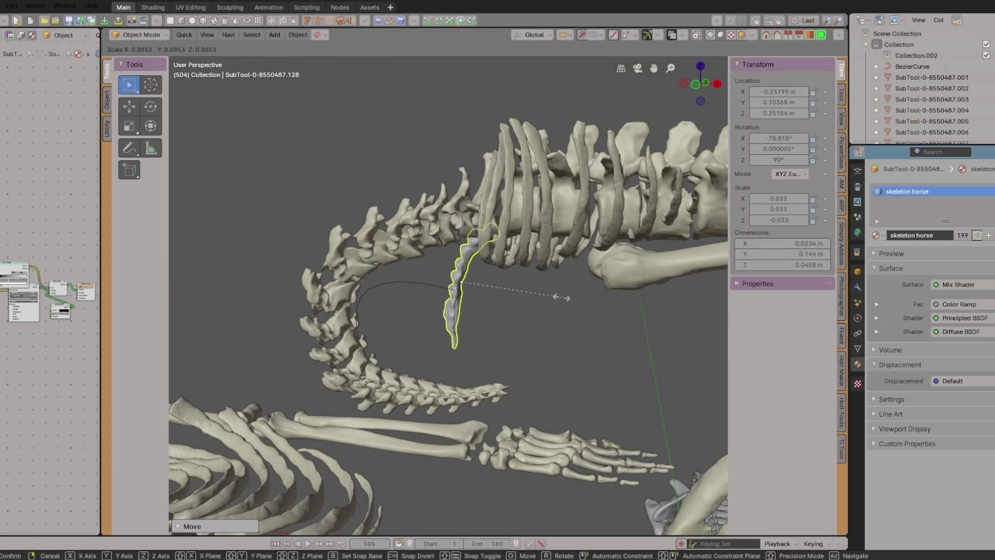
key(g)
key(y)
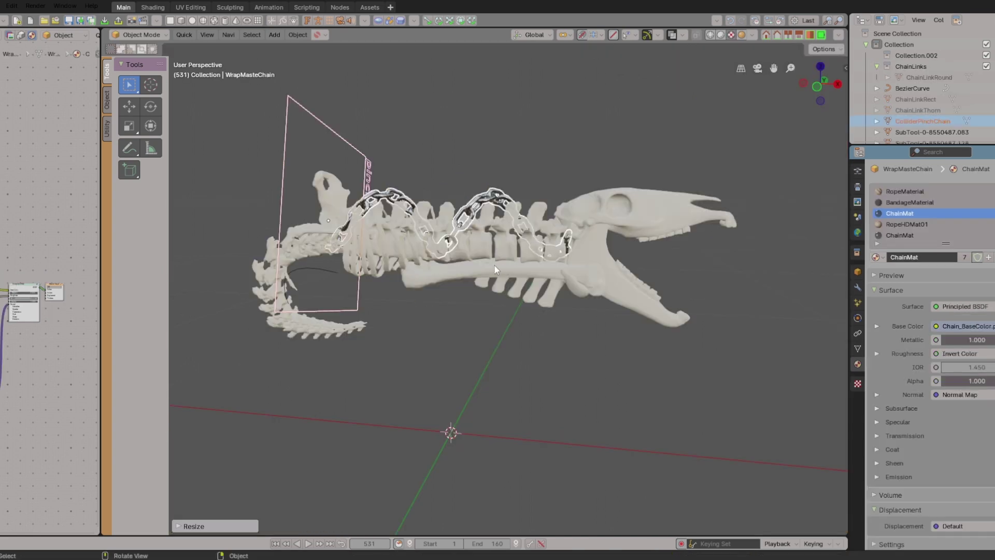
key(g)
key(Escape)
middle_drag(495, 265, 474, 289)
key(g)
key(Escape)
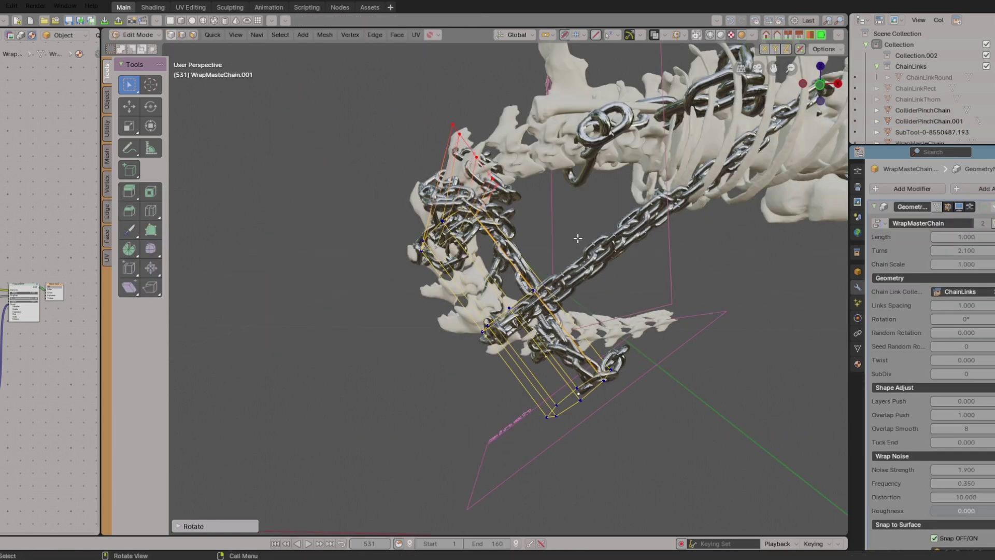
Move the selected upper vertices of the WrapMasteChain.001 mesh to refit the chain around the curved tail.
key(g)
click(407, 178)
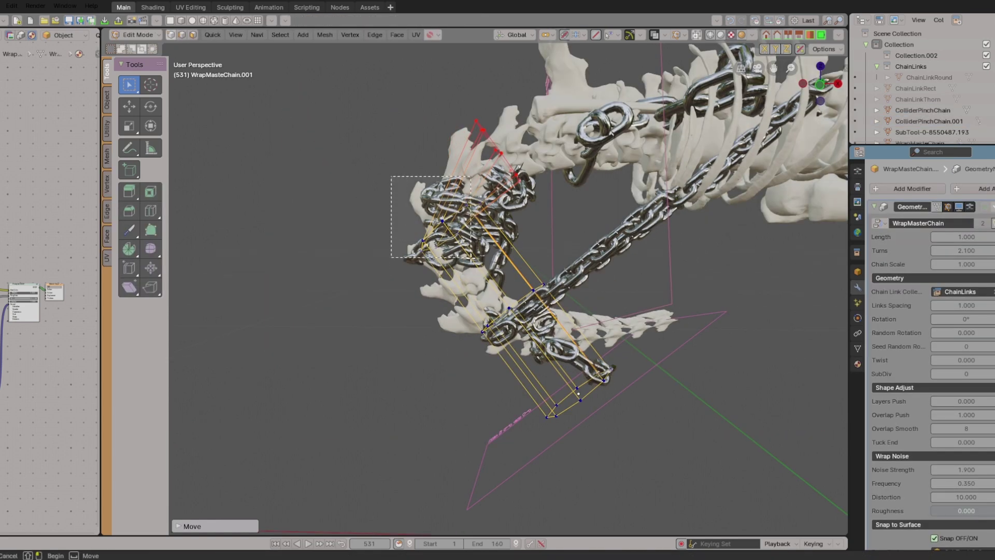
click(561, 195)
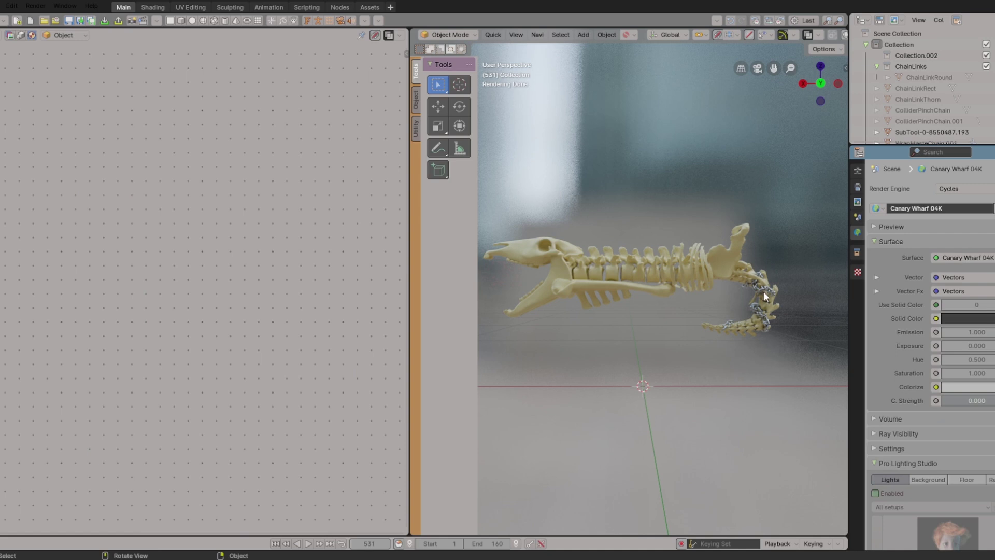
mouse_move(765, 297)
middle_down()
mouse_move(621, 303)
mouse_move(754, 290)
middle_up()
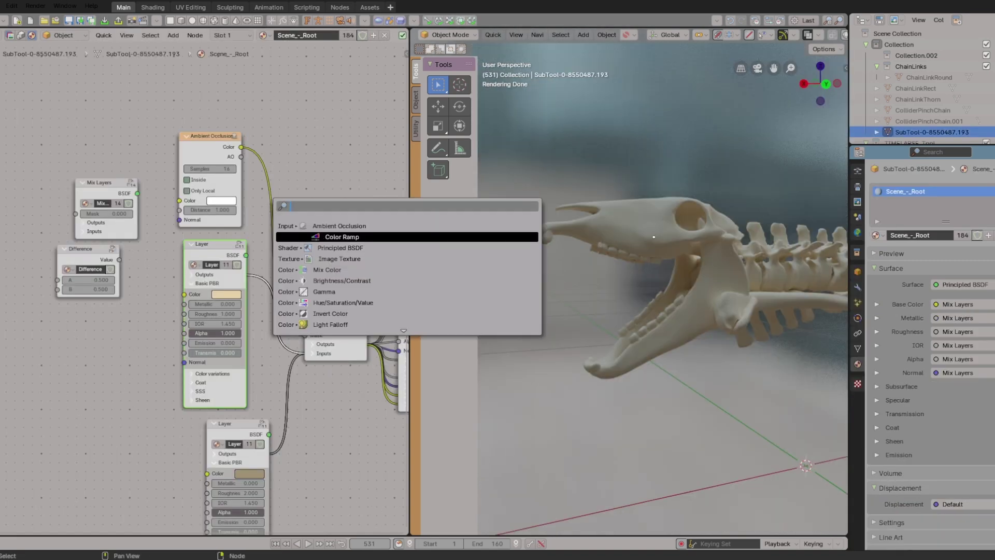
Add a Color Ramp node to the Scene_-_Root material's node tree for the Ambient Occlusion output.
key(Return)
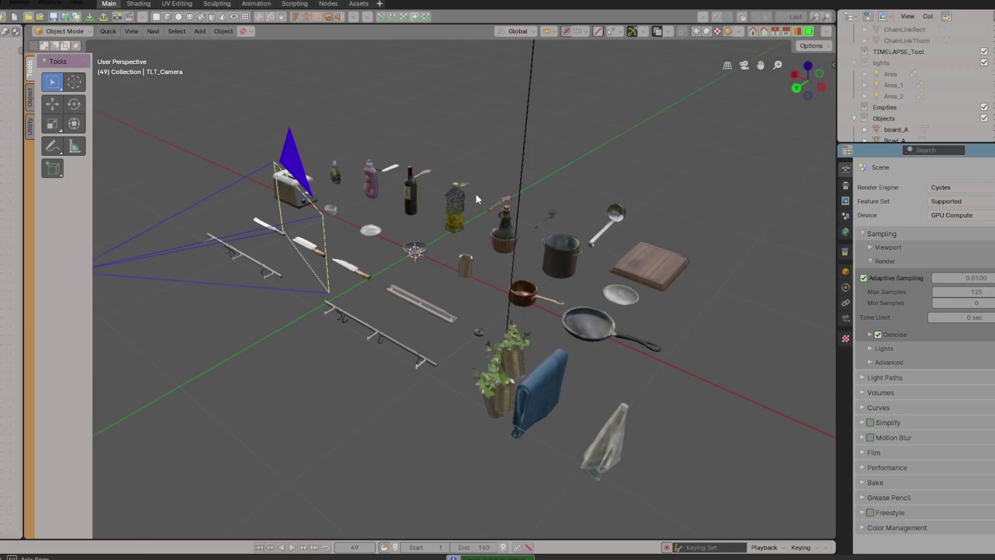
Examine the kitchen props laid out in the scene, from the pots and utensils to the bottles and toaster.
middle_drag(476, 194, 525, 206)
scroll(461, 199, up, 5)
scroll(450, 202, down, 5)
middle_drag(449, 203, 646, 240)
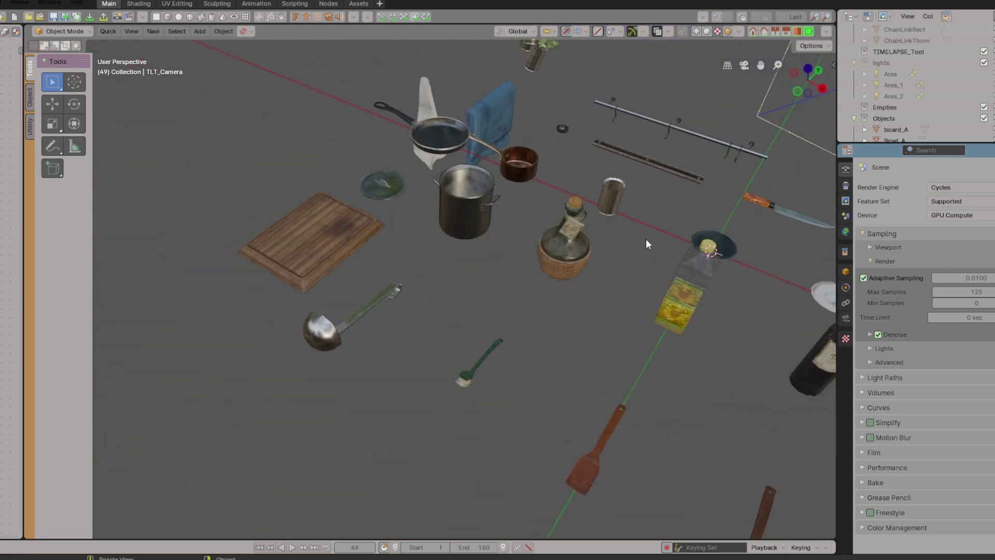
scroll(517, 225, up, 6)
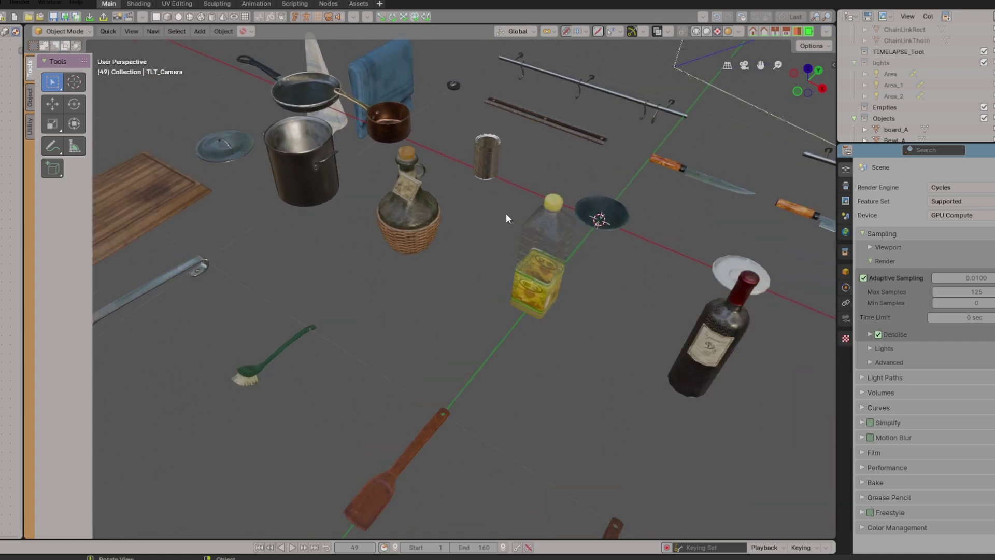
middle_drag(513, 216, 584, 225)
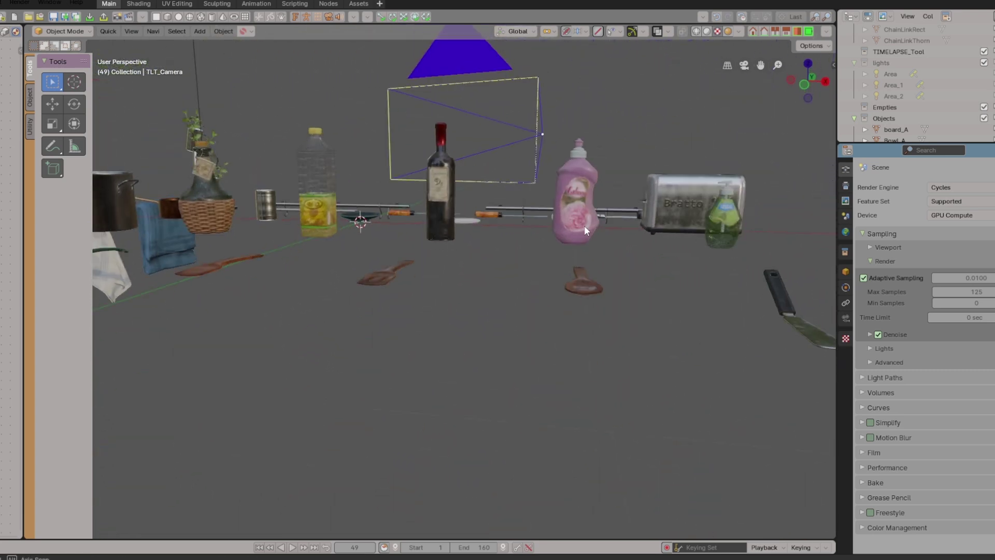
scroll(560, 224, up, 4)
middle_drag(557, 195, 526, 270)
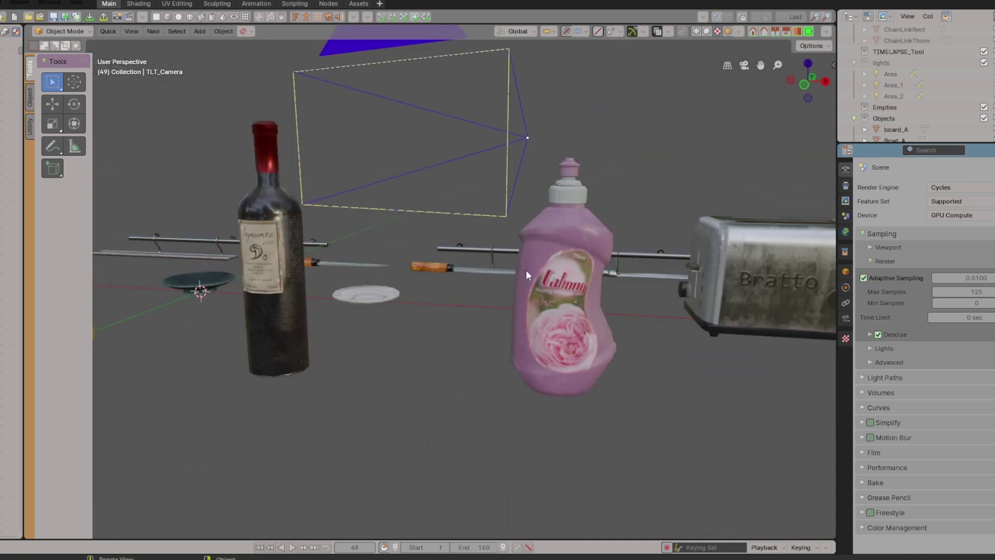
Rotate the pink detergent bottle standing between the wine bottle and the toaster.
click(570, 260)
scroll(568, 256, down, 4)
key(r)
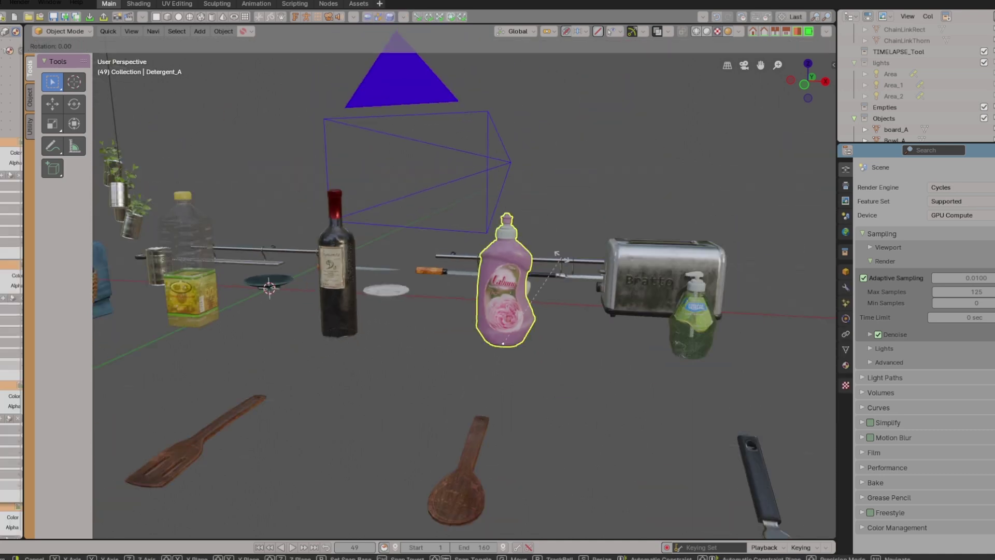